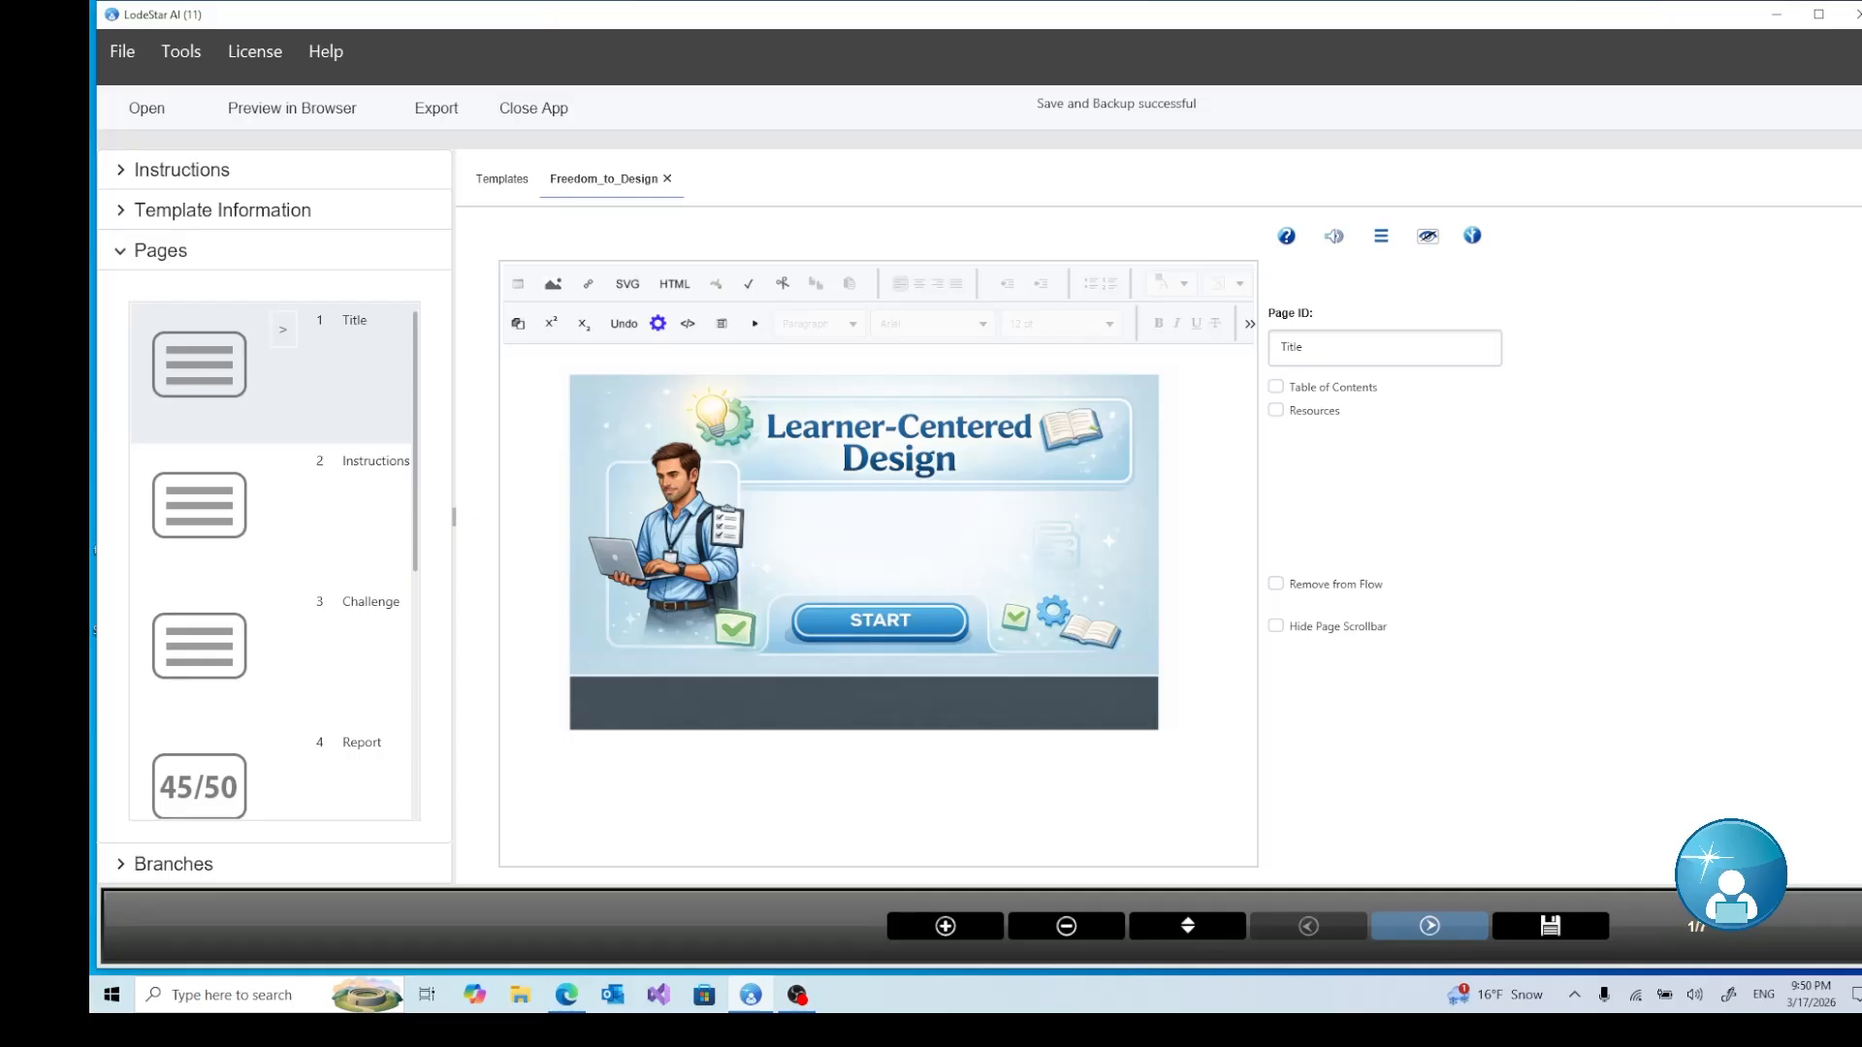
Go to the Challenge page and open its page graphic in the SVG editor.
{"action": "left_click", "coordinate": [1439, 922]}
{"action": "left_click", "coordinate": [1439, 921]}
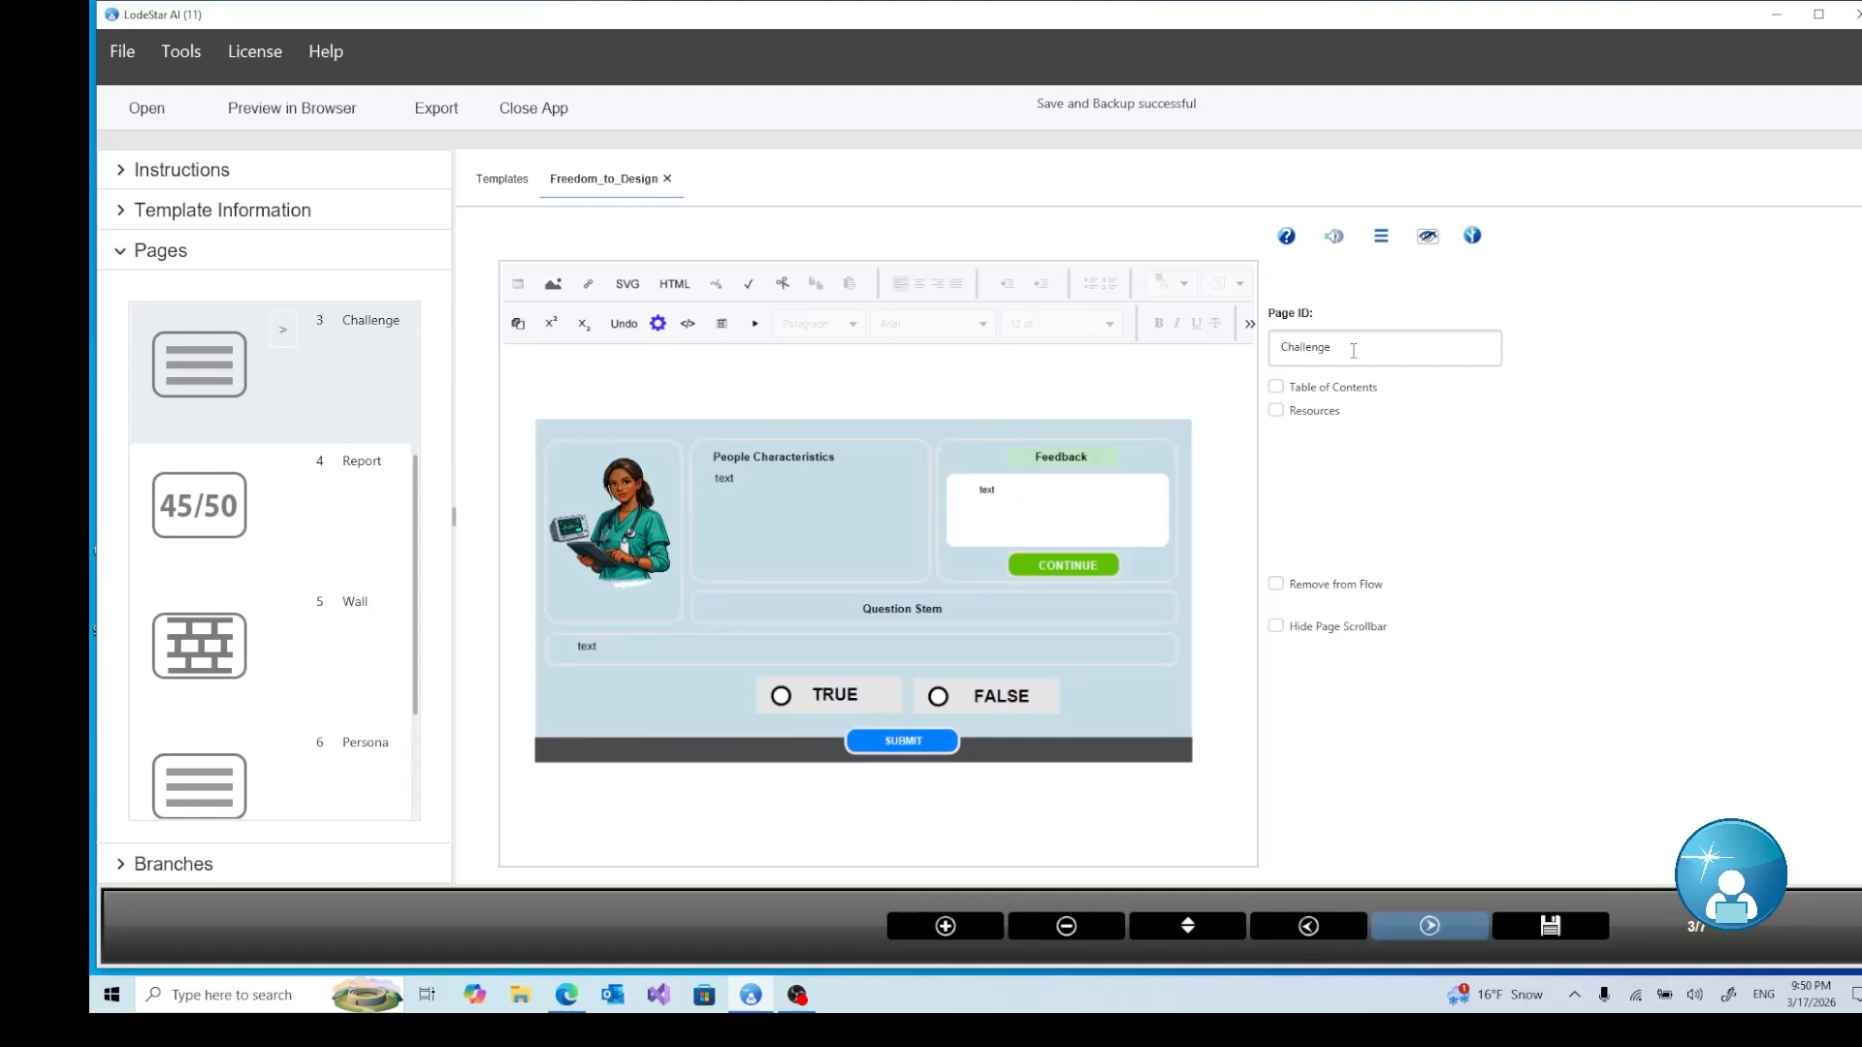
{"action": "double_click", "coordinate": [773, 569]}
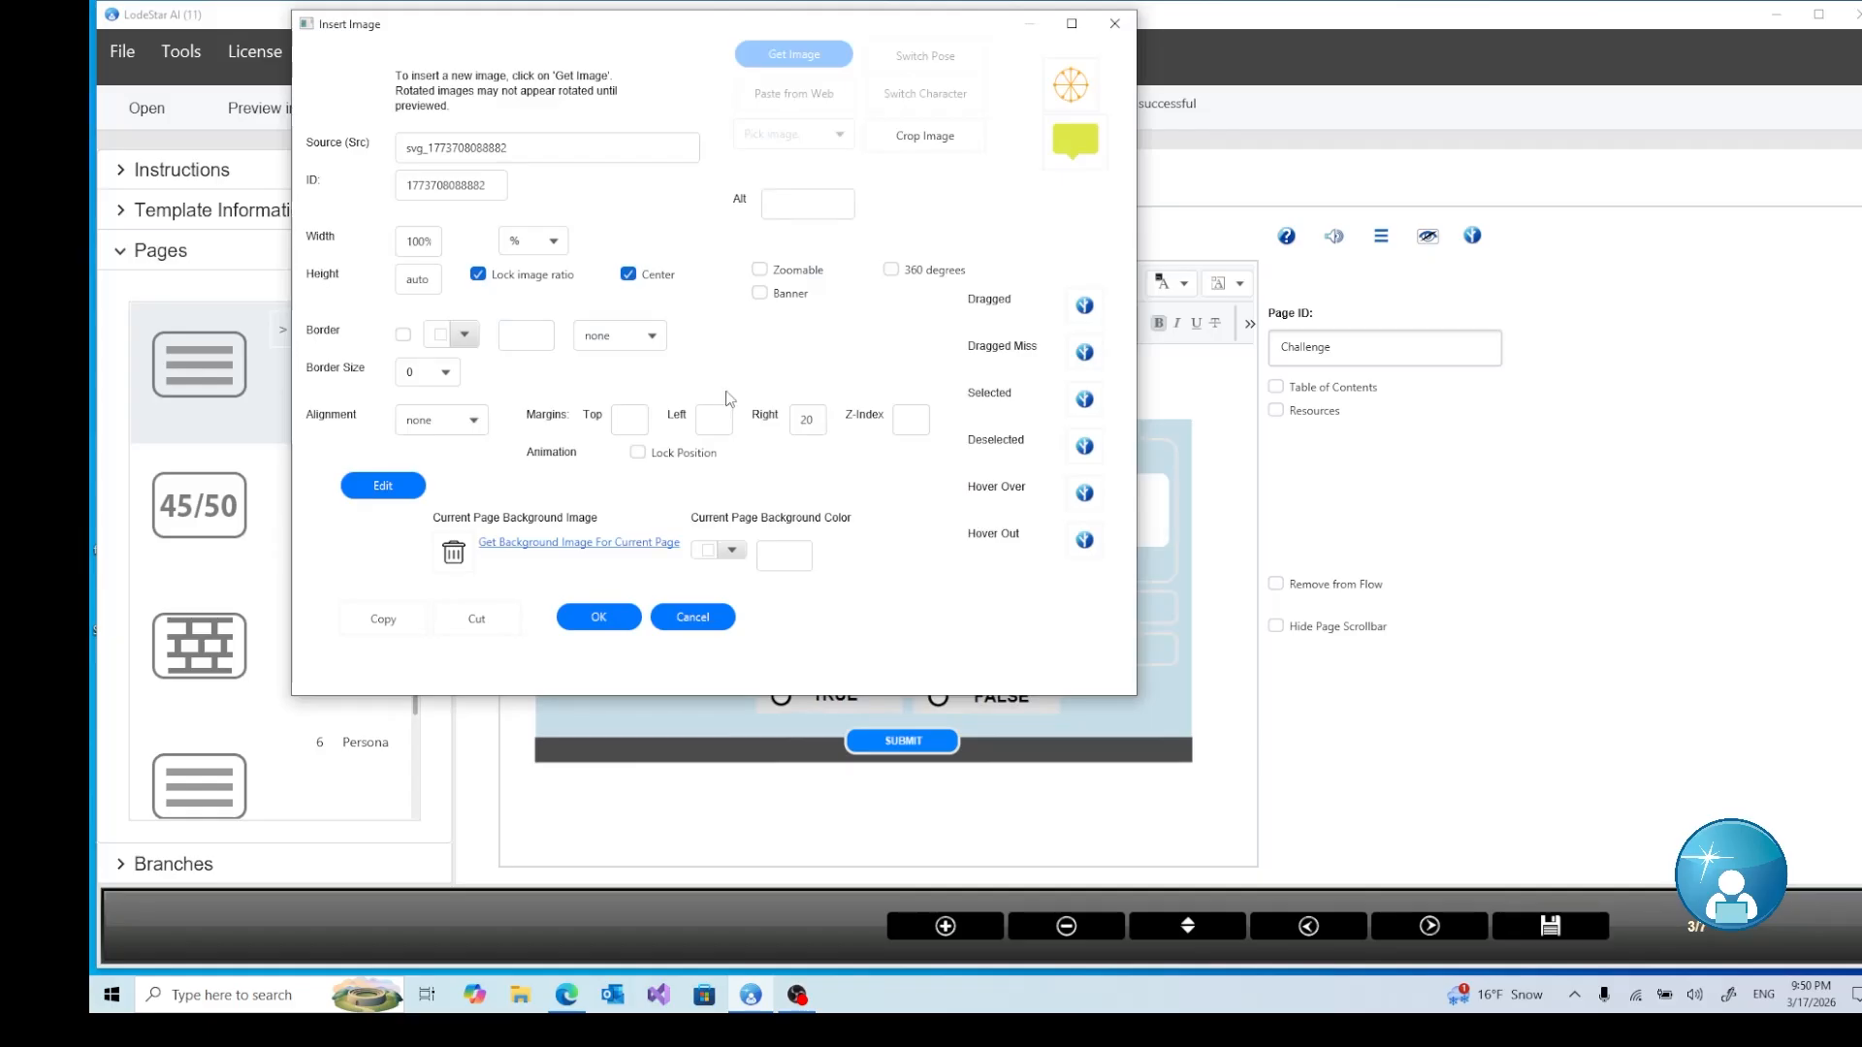
{"action": "left_click", "coordinate": [384, 486]}
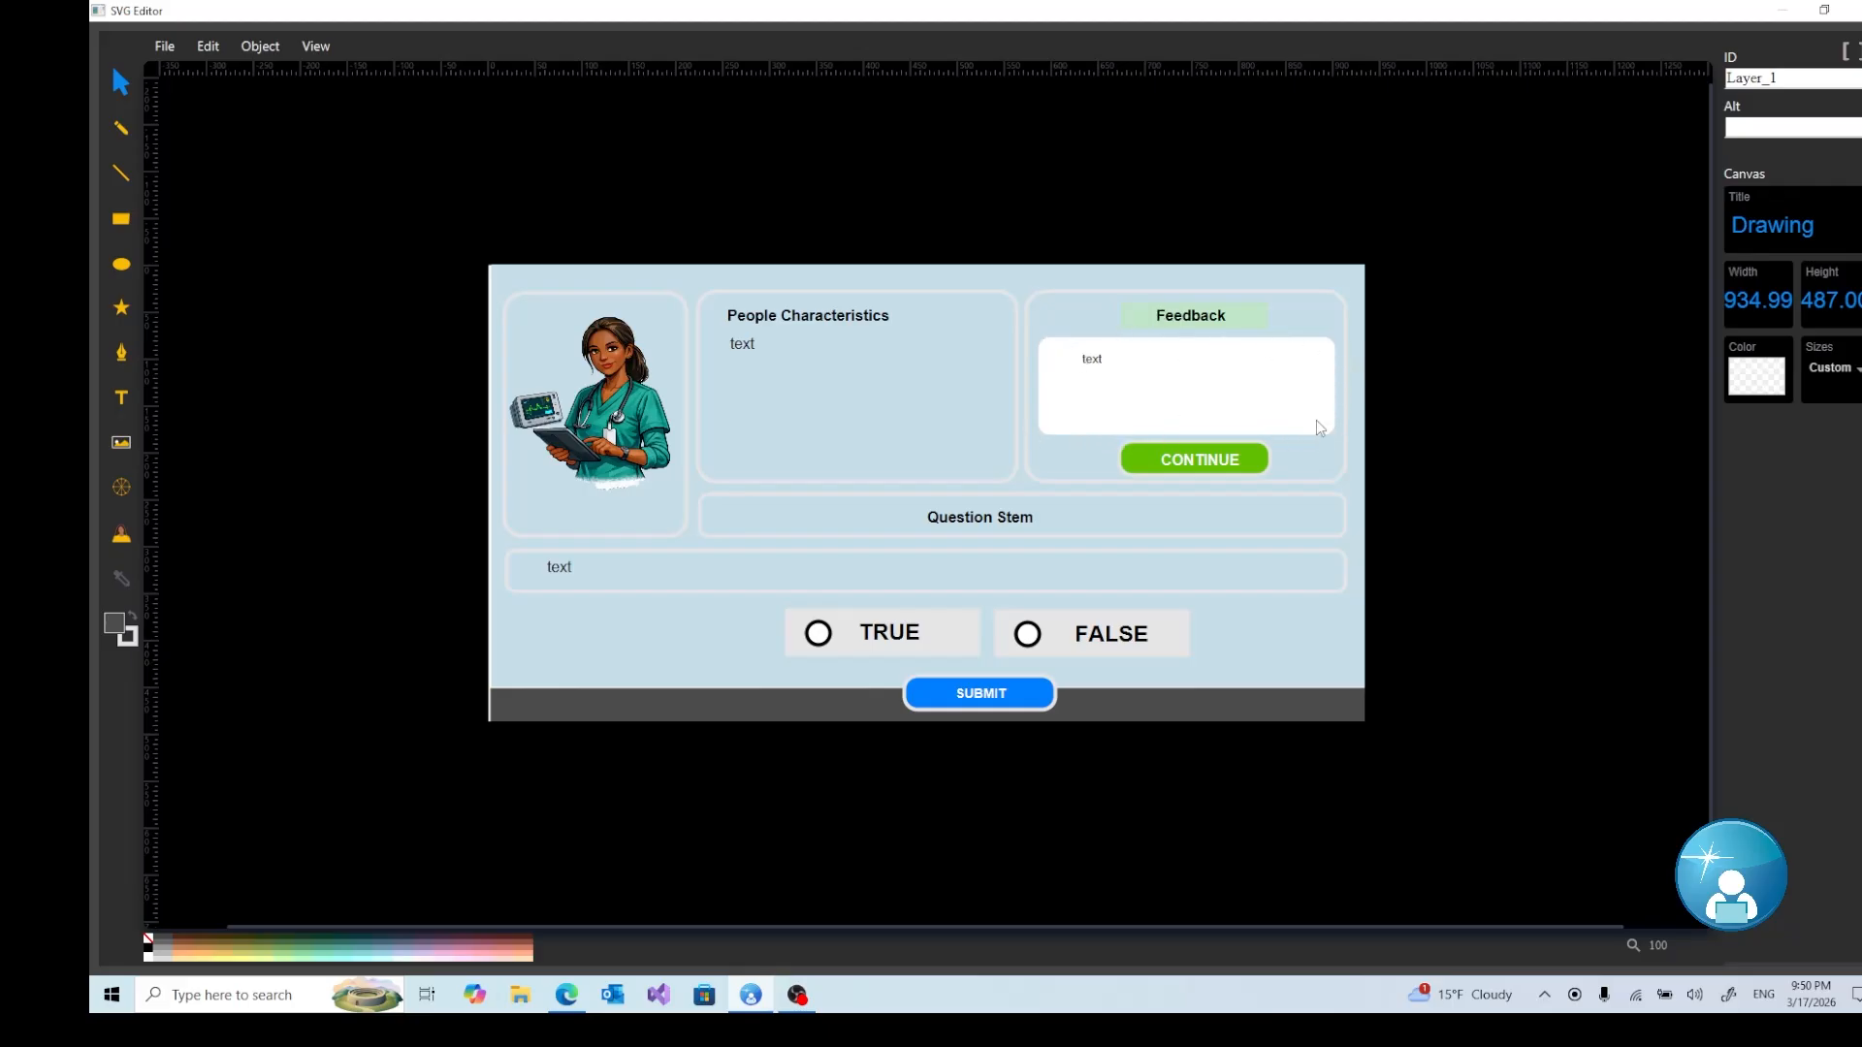
Move the placeholder text in the Feedback box toward the box's left edge, to about X 597, Y 105.
{"action": "double_click", "coordinate": [1090, 363]}
{"action": "left_click", "coordinate": [1090, 362]}
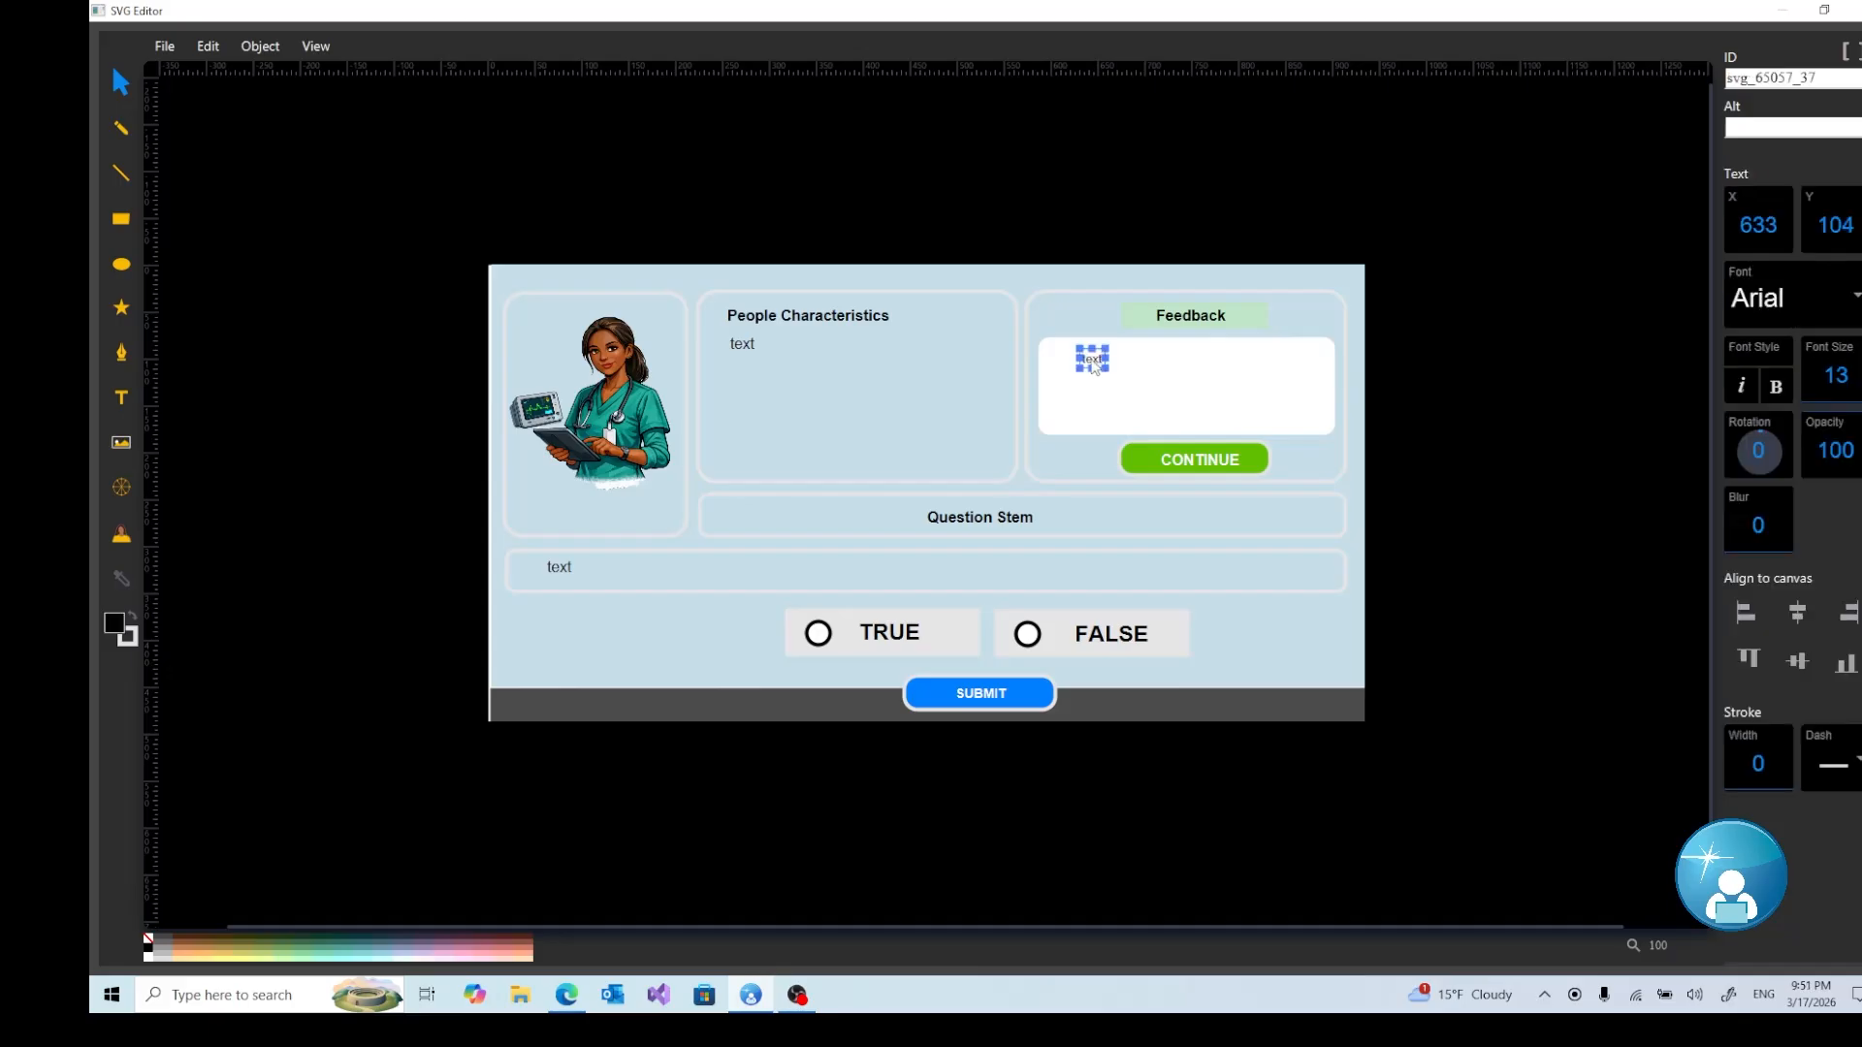
{"action": "left_click_drag", "start_coordinate": [1088, 362], "coordinate": [1039, 367]}
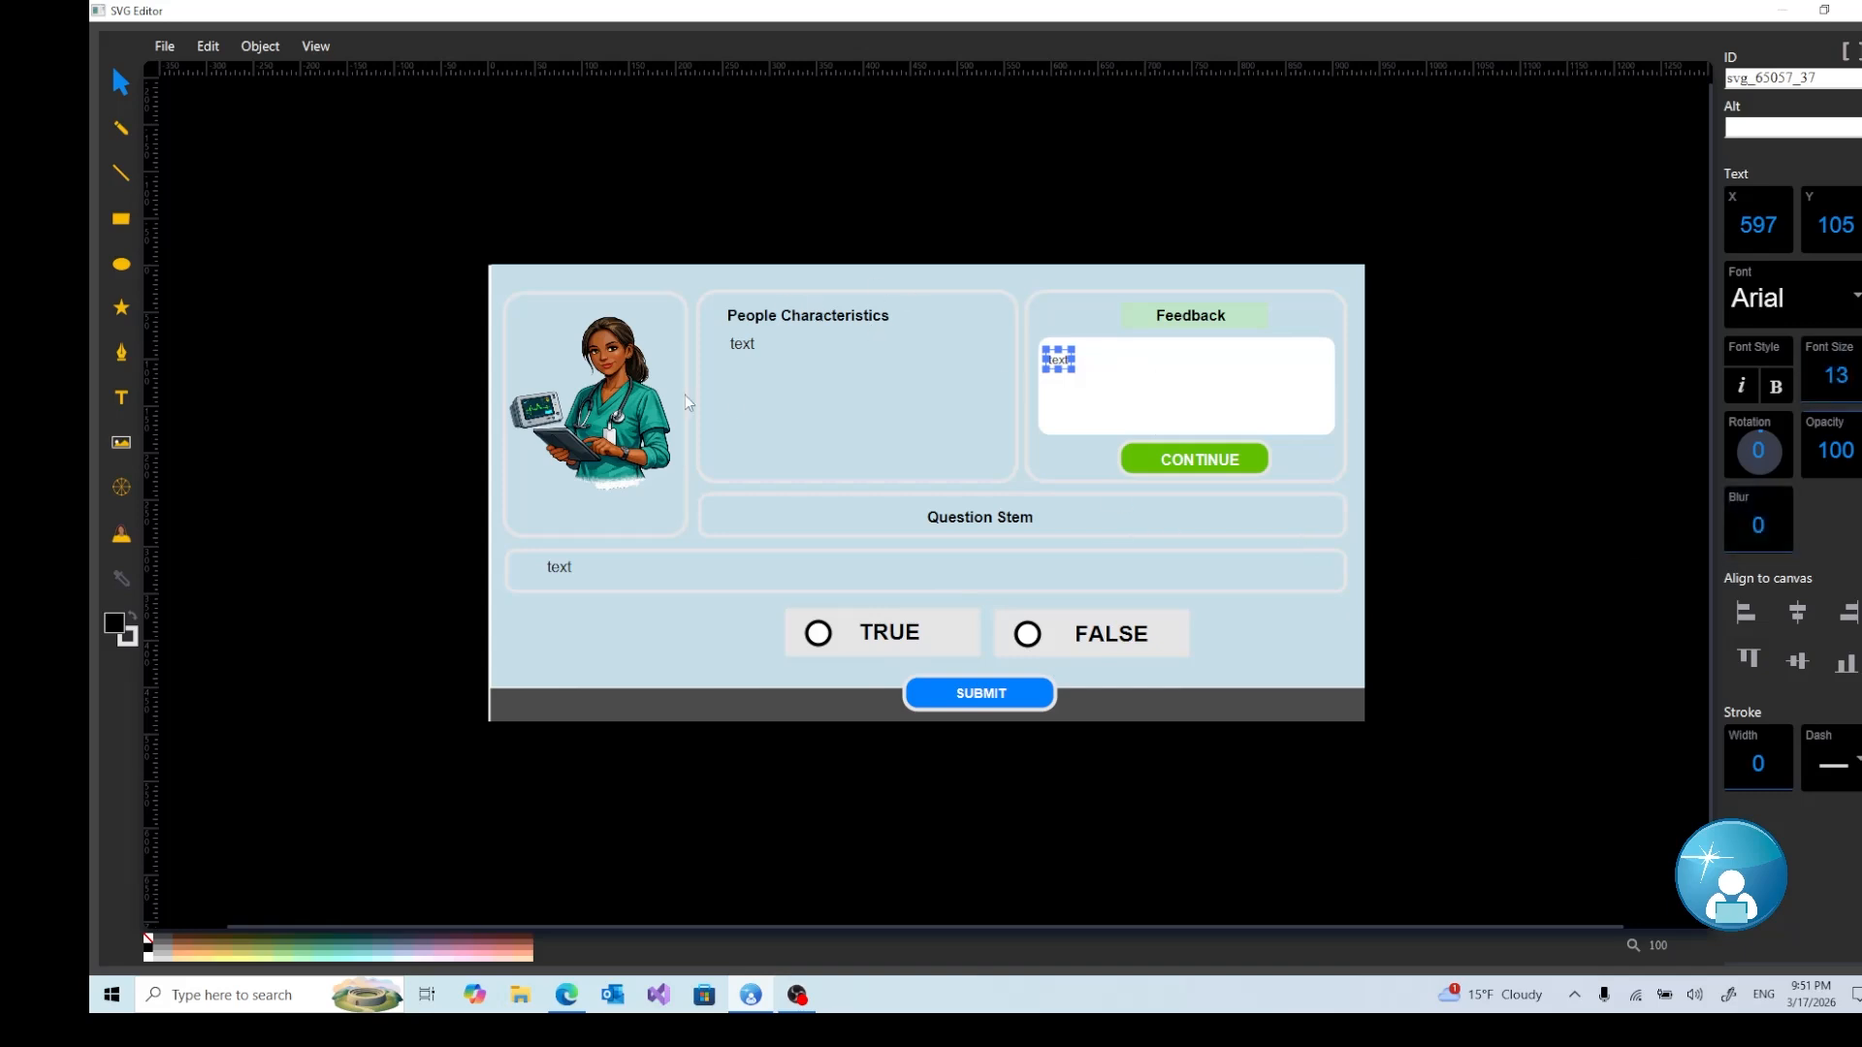
Set the ID of the nurse image to persona and reselect the image to check it.
{"action": "left_click", "coordinate": [595, 418]}
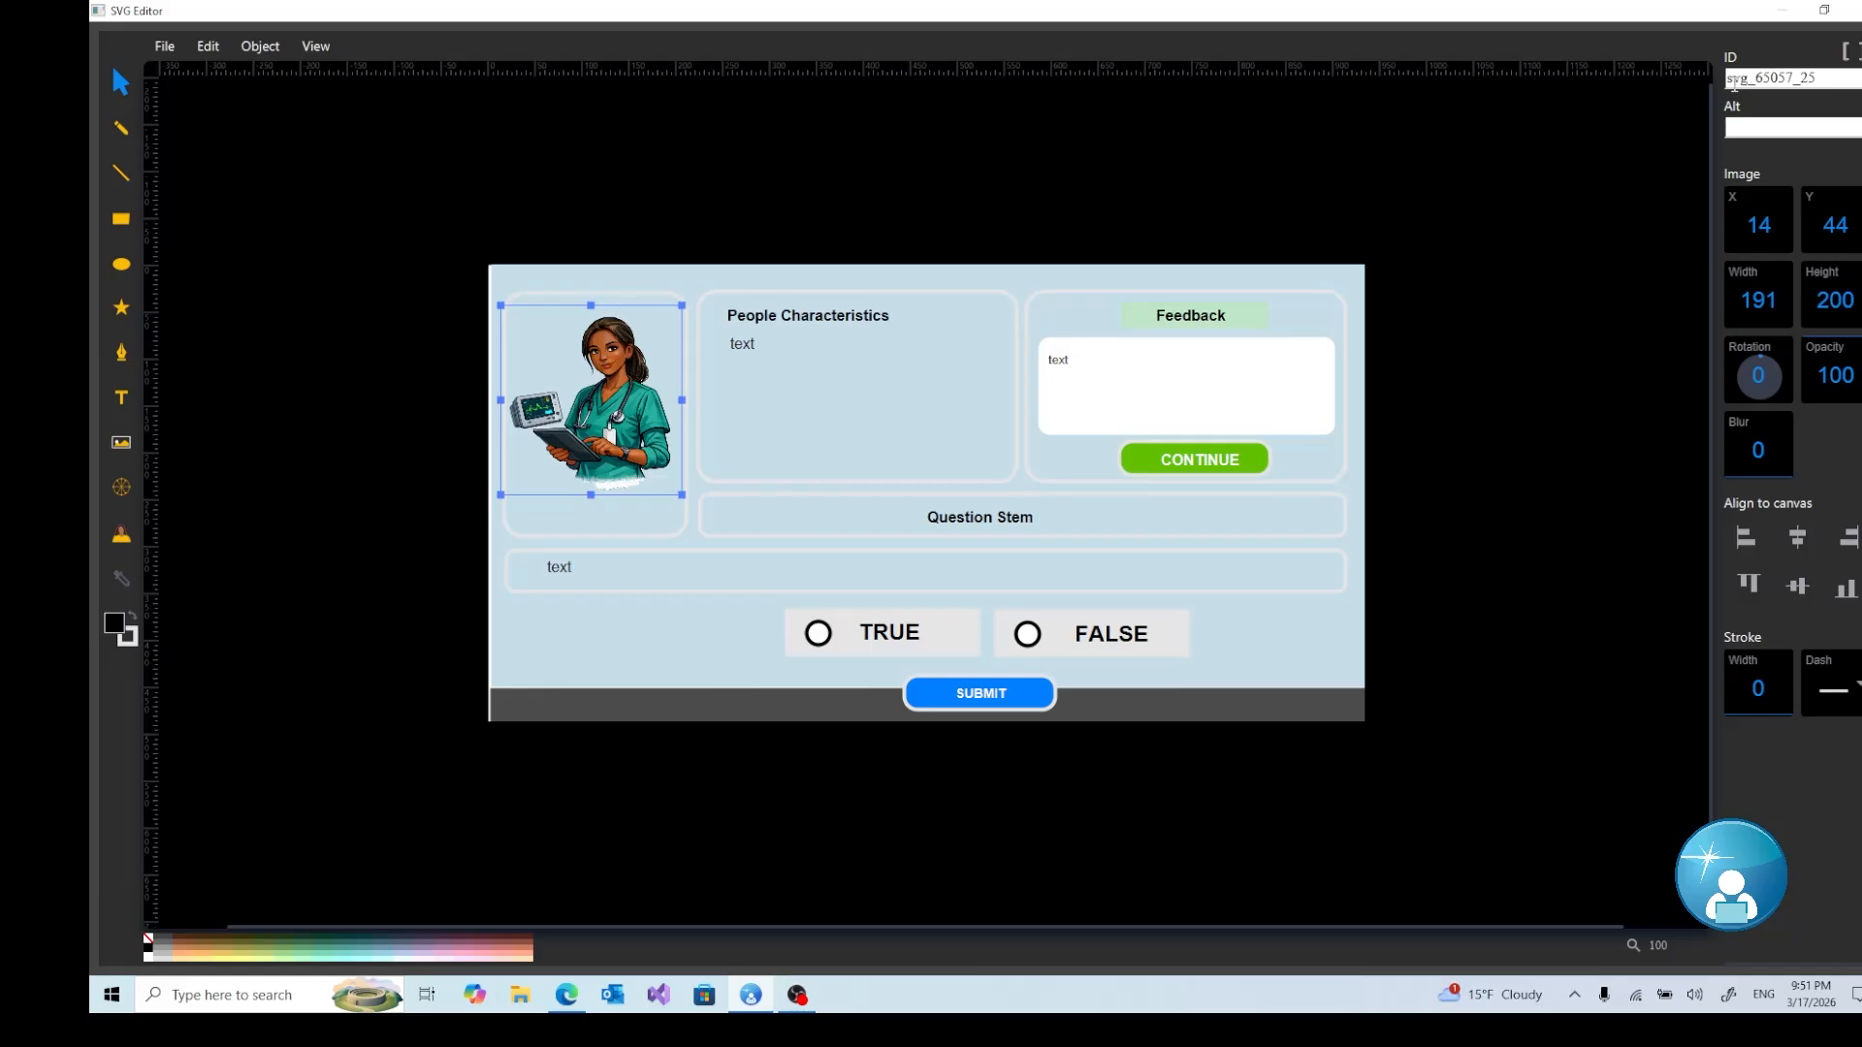
{"action": "left_click", "coordinate": [1827, 80]}
{"action": "key", "text": "BackSpace"}
{"action": "key", "text": "BackSpace"}
{"action": "key", "text": "BackSpace"}
{"action": "key", "text": "BackSpace"}
{"action": "key", "text": "BackSpace"}
{"action": "key", "text": "BackSpace"}
{"action": "key", "text": "BackSpace"}
{"action": "key", "text": "BackSpace"}
{"action": "key", "text": "BackSpace"}
{"action": "key", "text": "BackSpace"}
{"action": "key", "text": "BackSpace"}
{"action": "key", "text": "BackSpace"}
{"action": "type", "text": "persona"}
{"action": "left_click", "coordinate": [735, 343]}
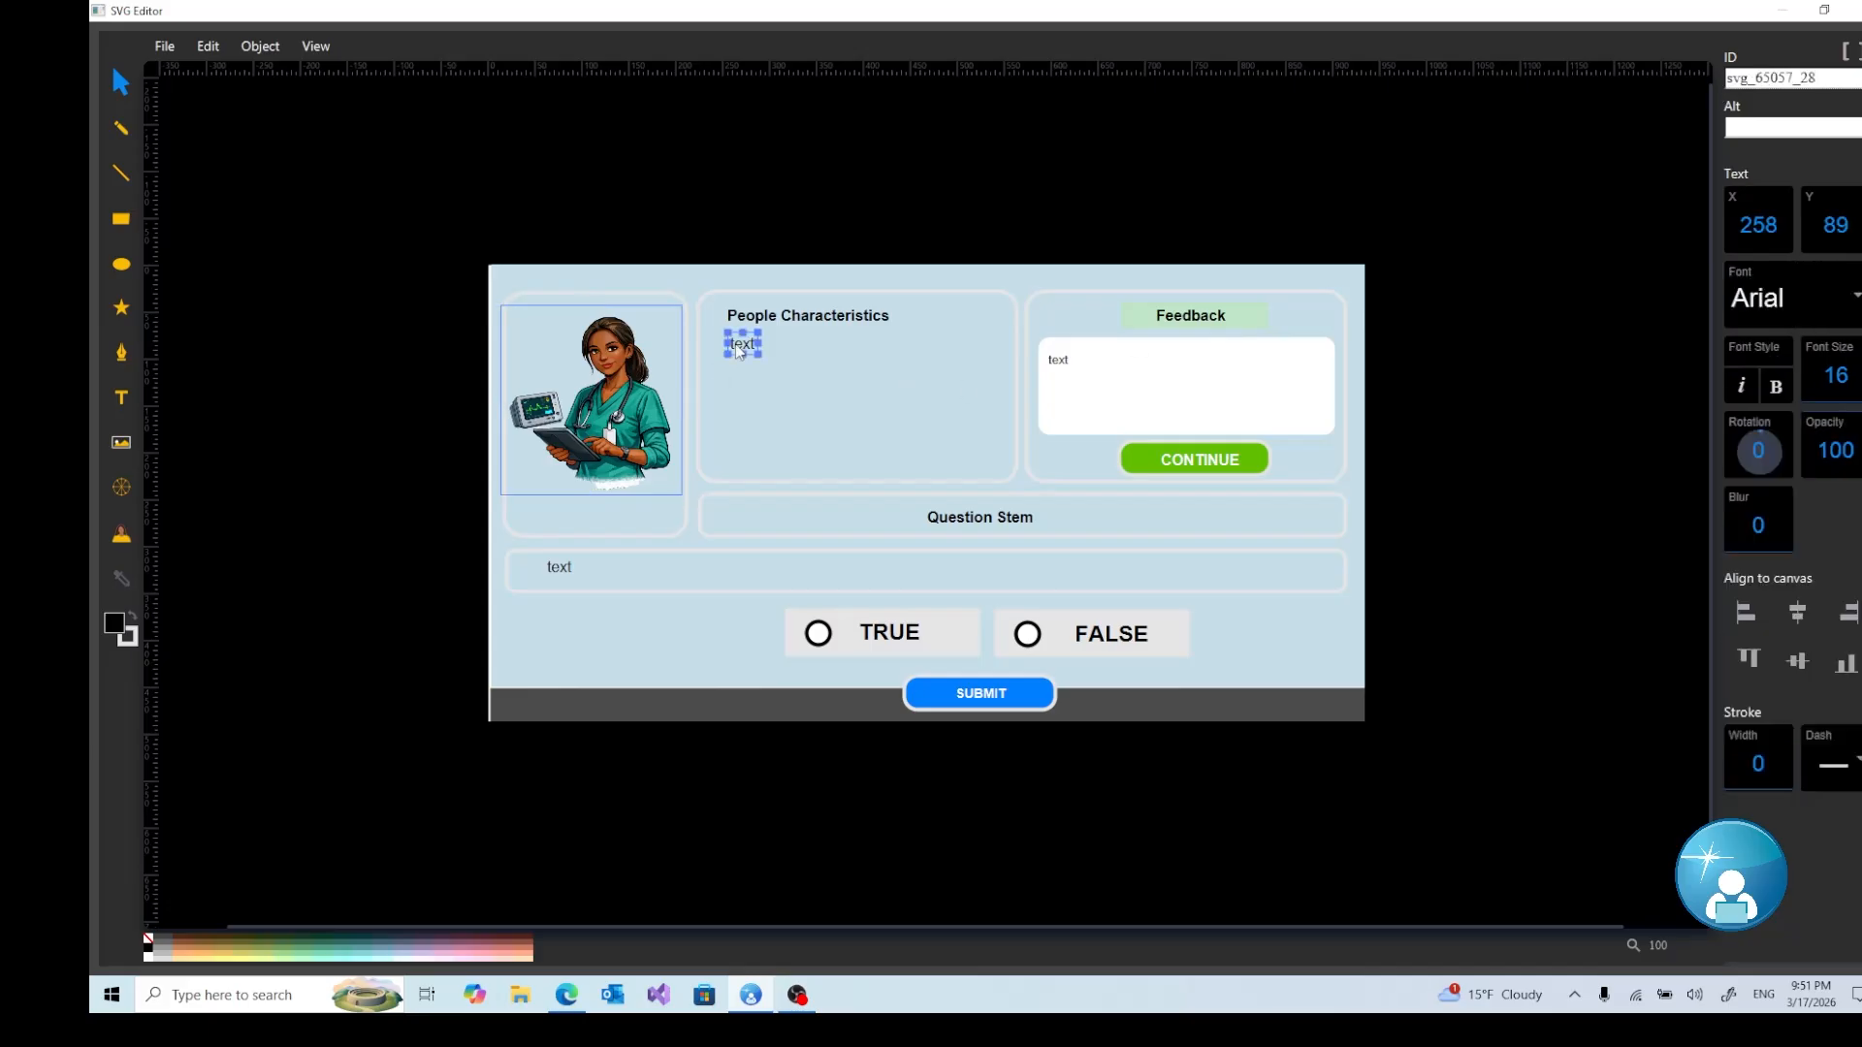
{"action": "left_click", "coordinate": [605, 396]}
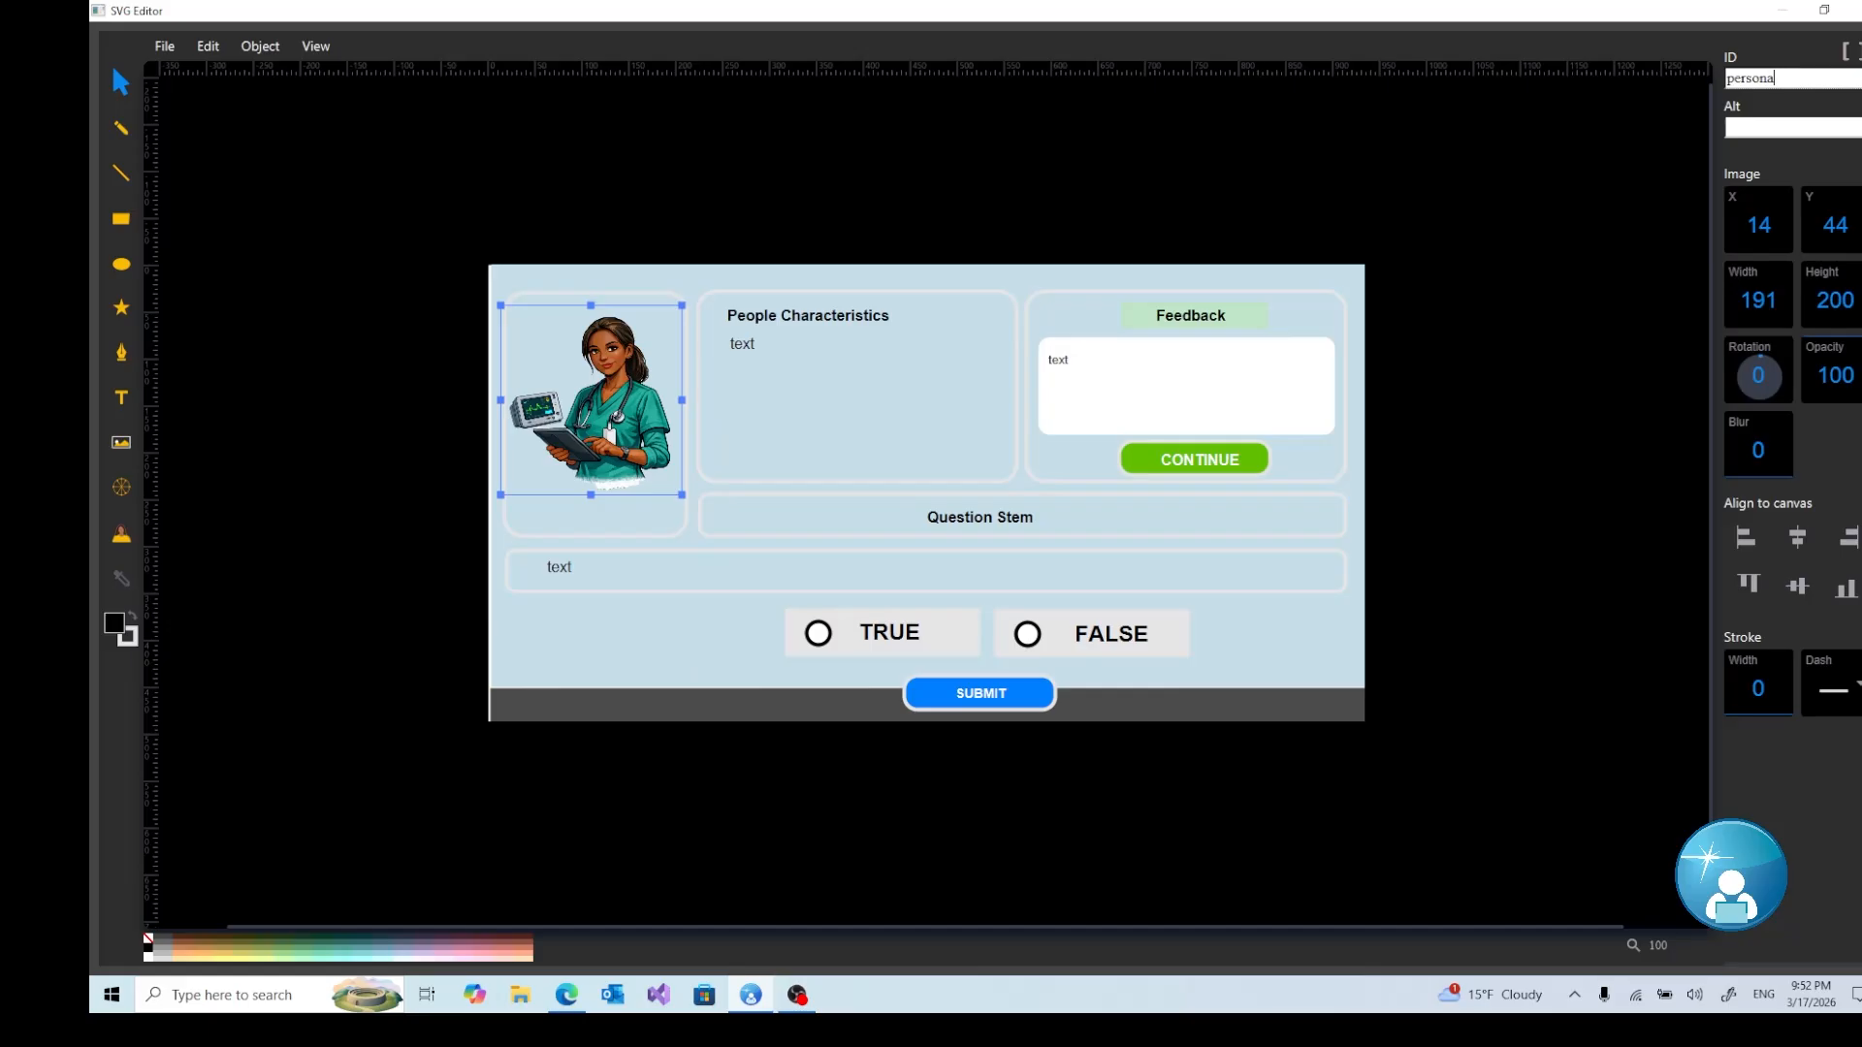
{"action": "left_click", "coordinate": [750, 346]}
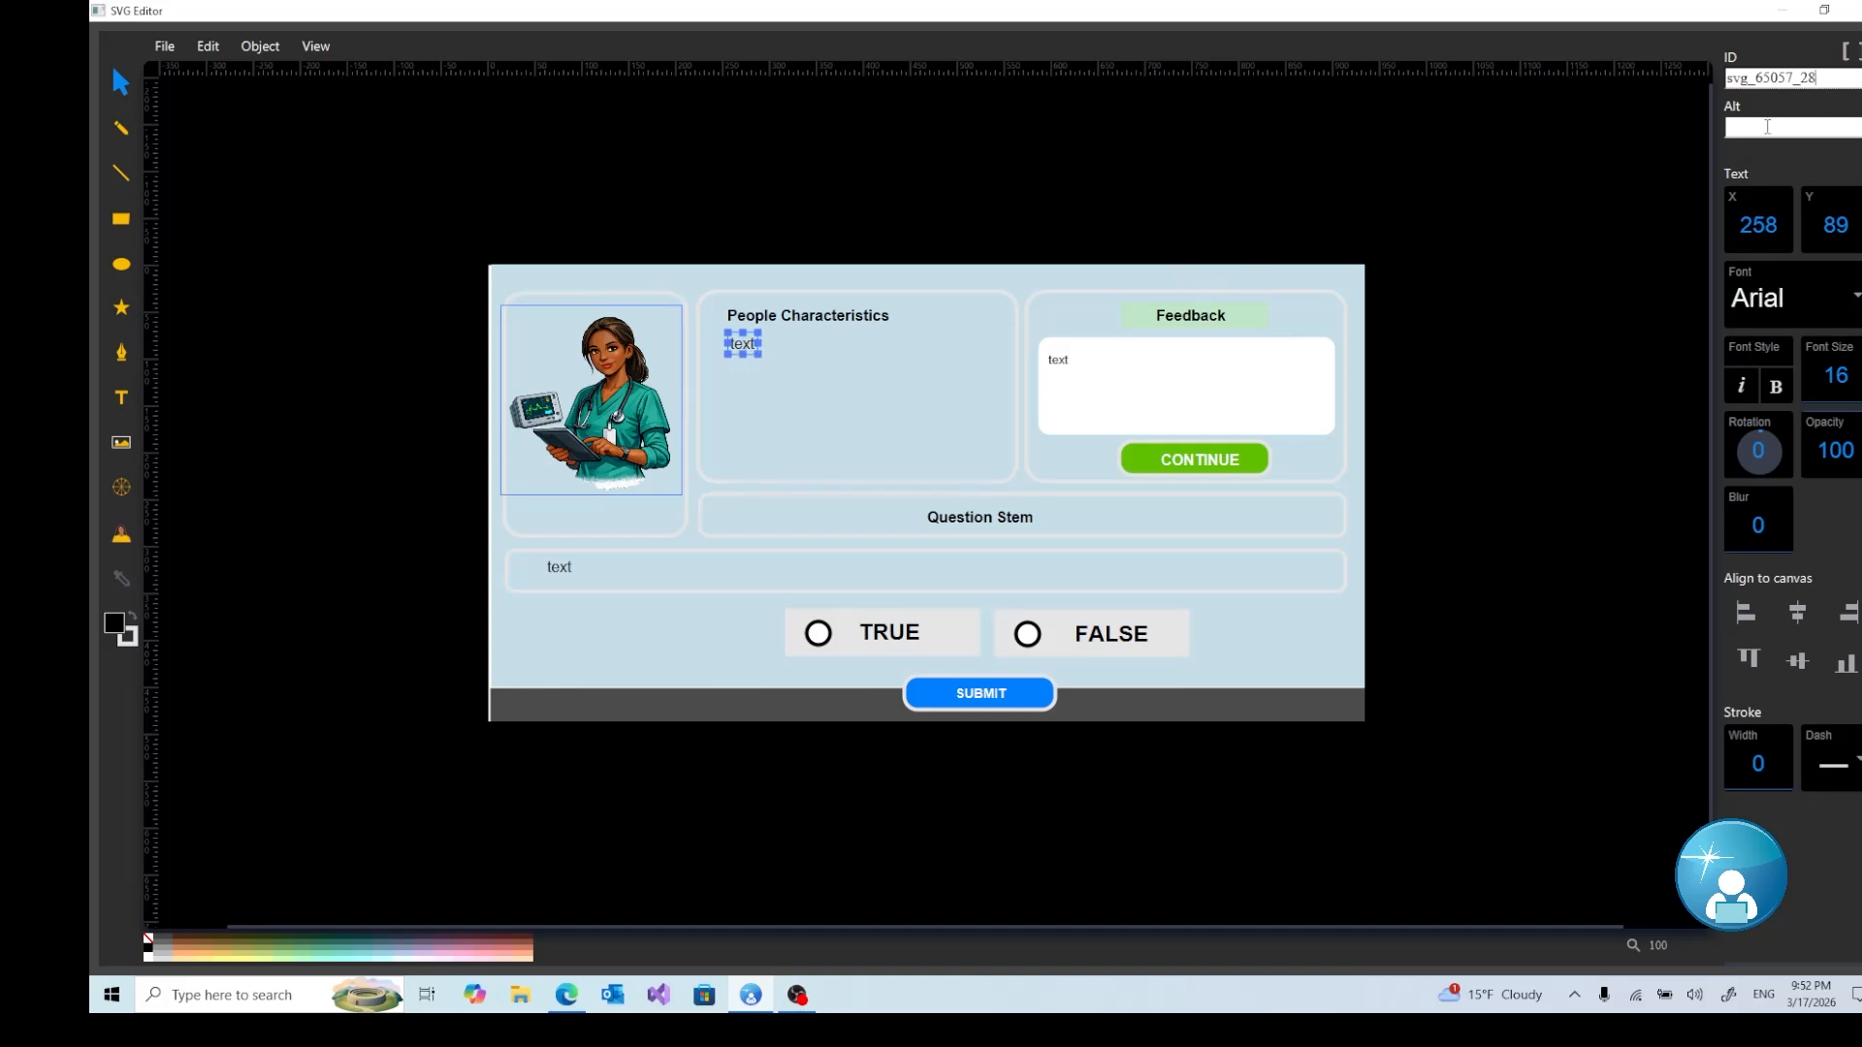
{"action": "left_click", "coordinate": [1833, 78]}
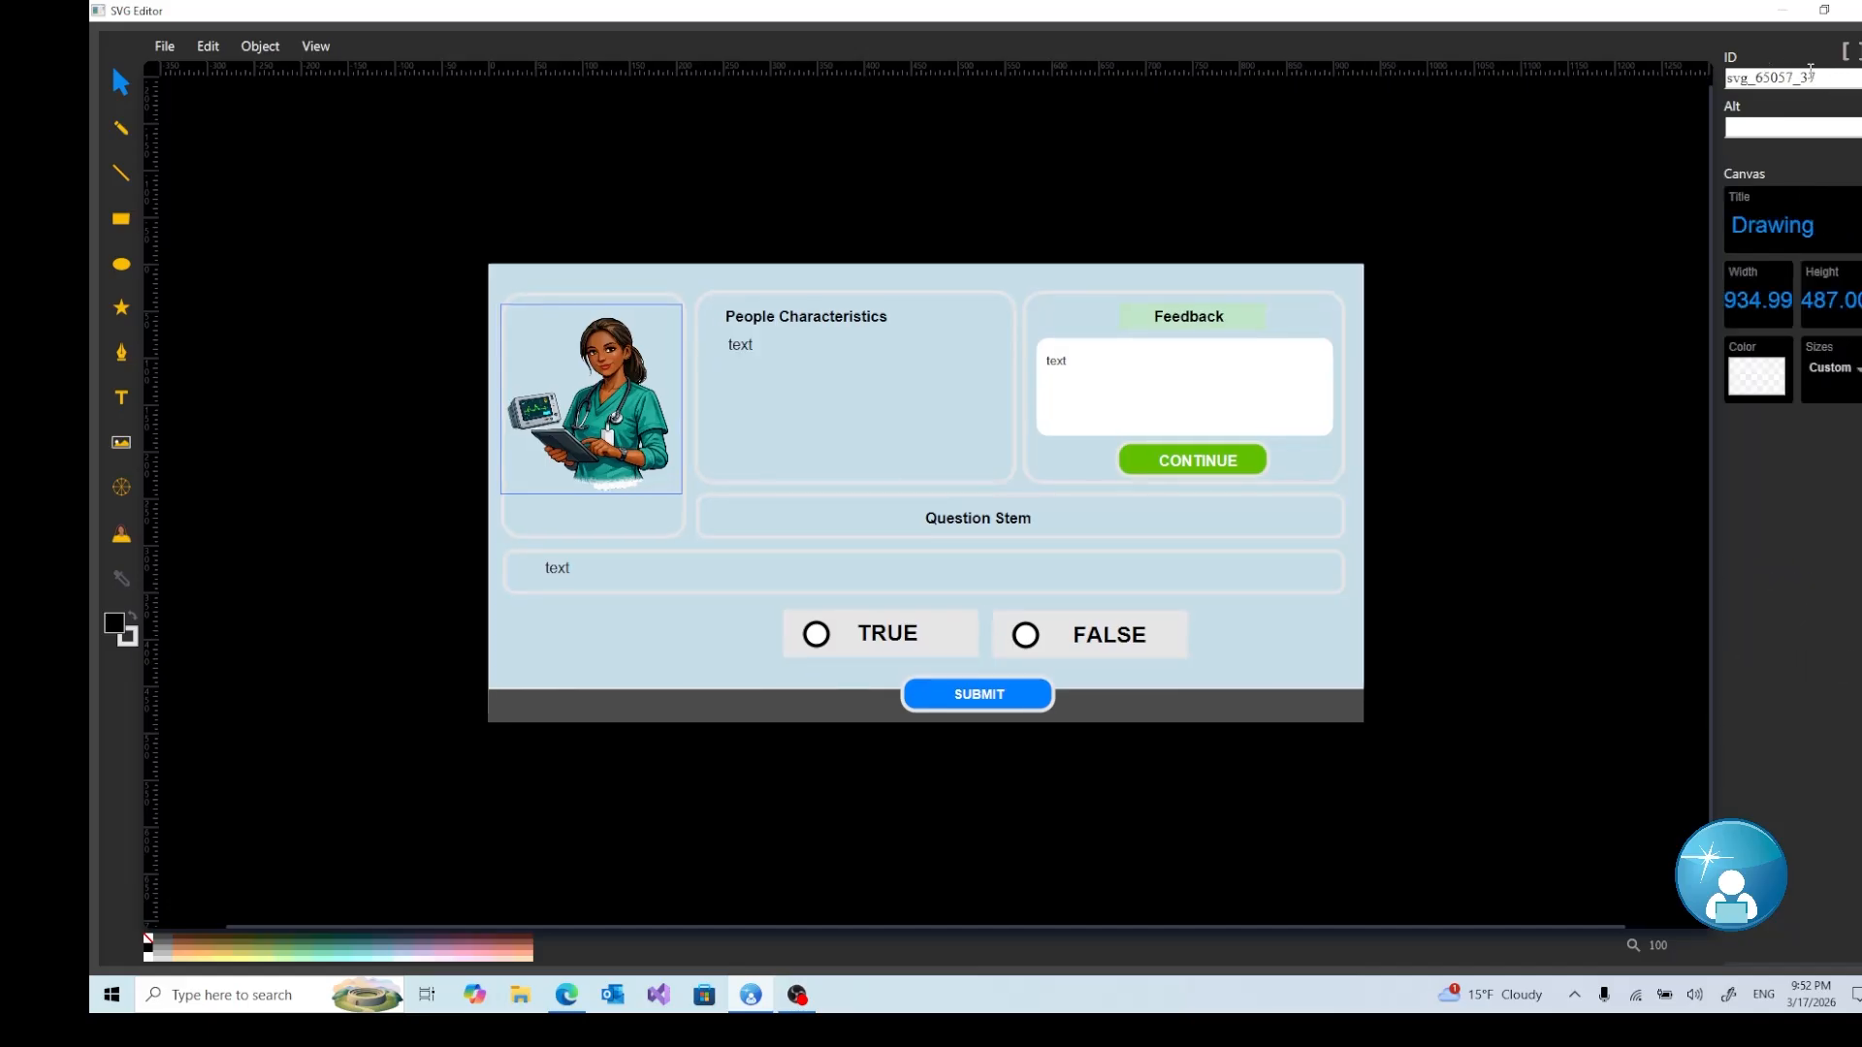
{"action": "key", "text": "BackSpace"}
{"action": "key", "text": "BackSpace"}
{"action": "key", "text": "BackSpace"}
{"action": "key", "text": "BackSpace"}
{"action": "key", "text": "BackSpace"}
{"action": "key", "text": "BackSpace"}
{"action": "key", "text": "BackSpace"}
{"action": "key", "text": "BackSpace"}
{"action": "key", "text": "BackSpace"}
{"action": "key", "text": "BackSpace"}
{"action": "left_click", "coordinate": [742, 348]}
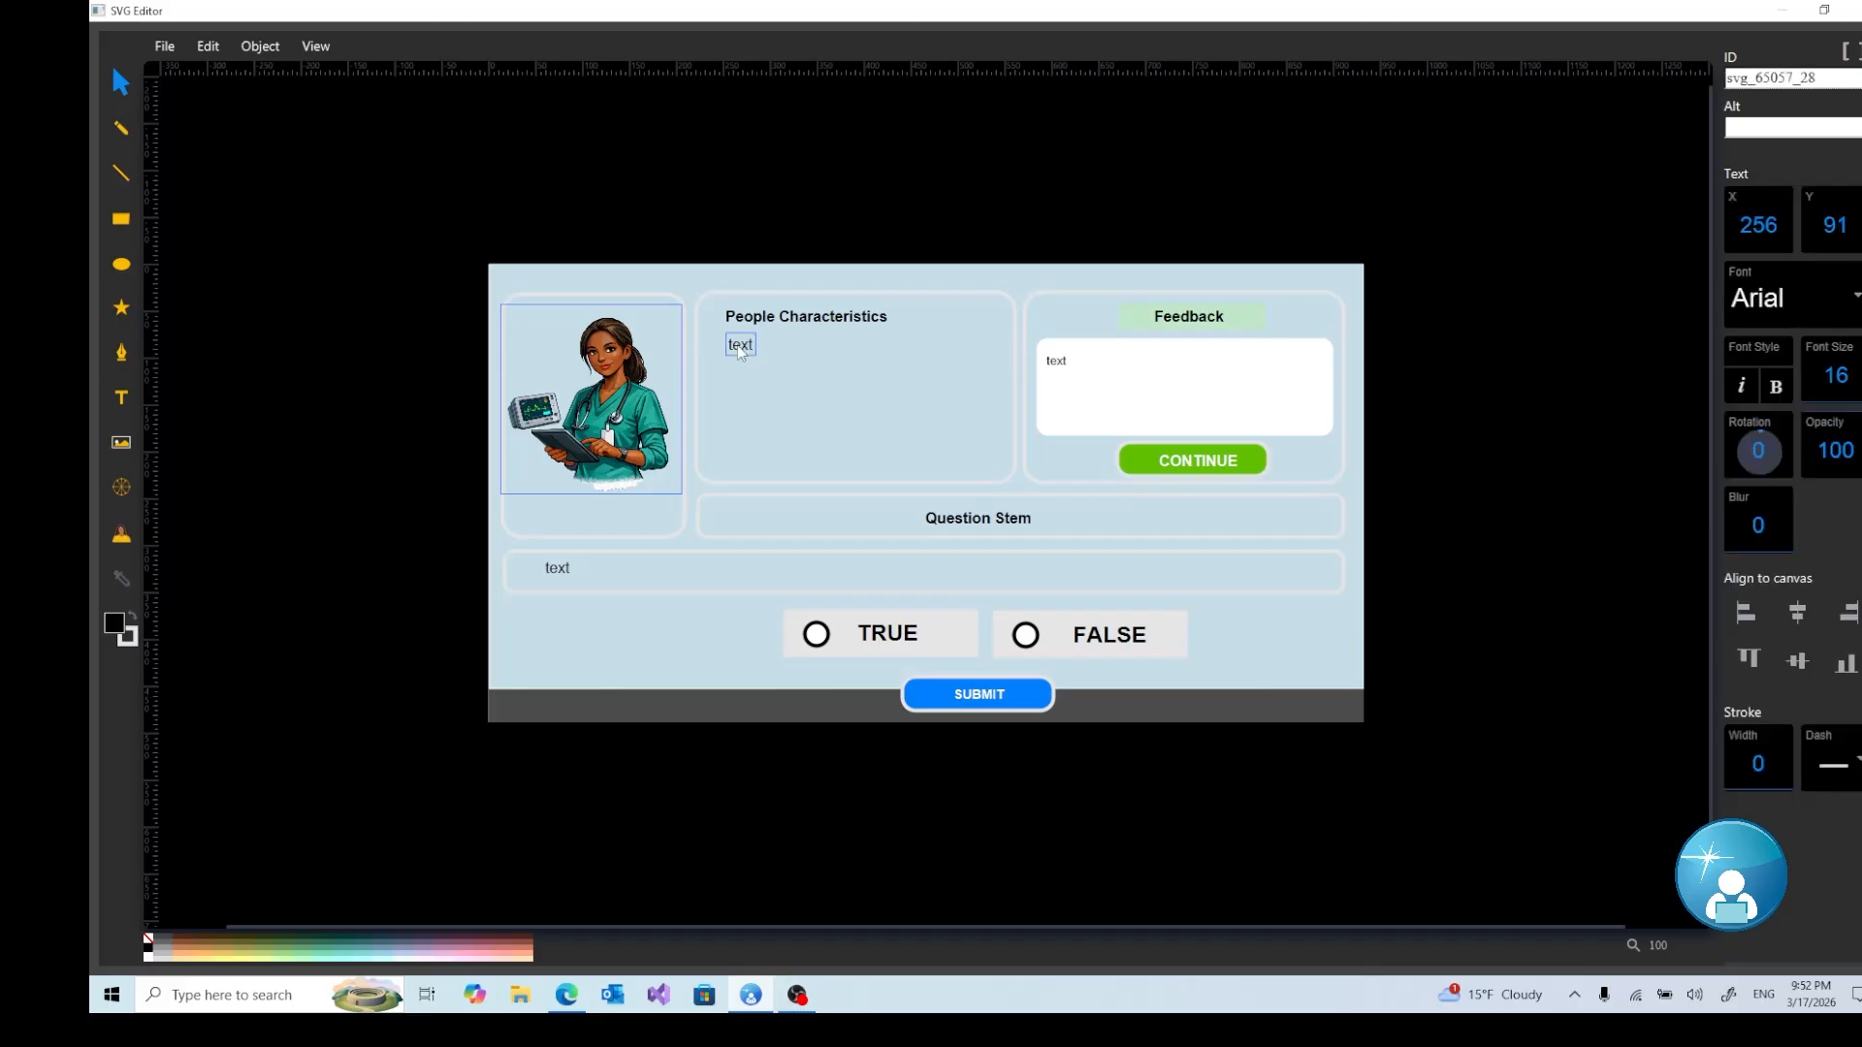
{"action": "left_click", "coordinate": [1829, 78]}
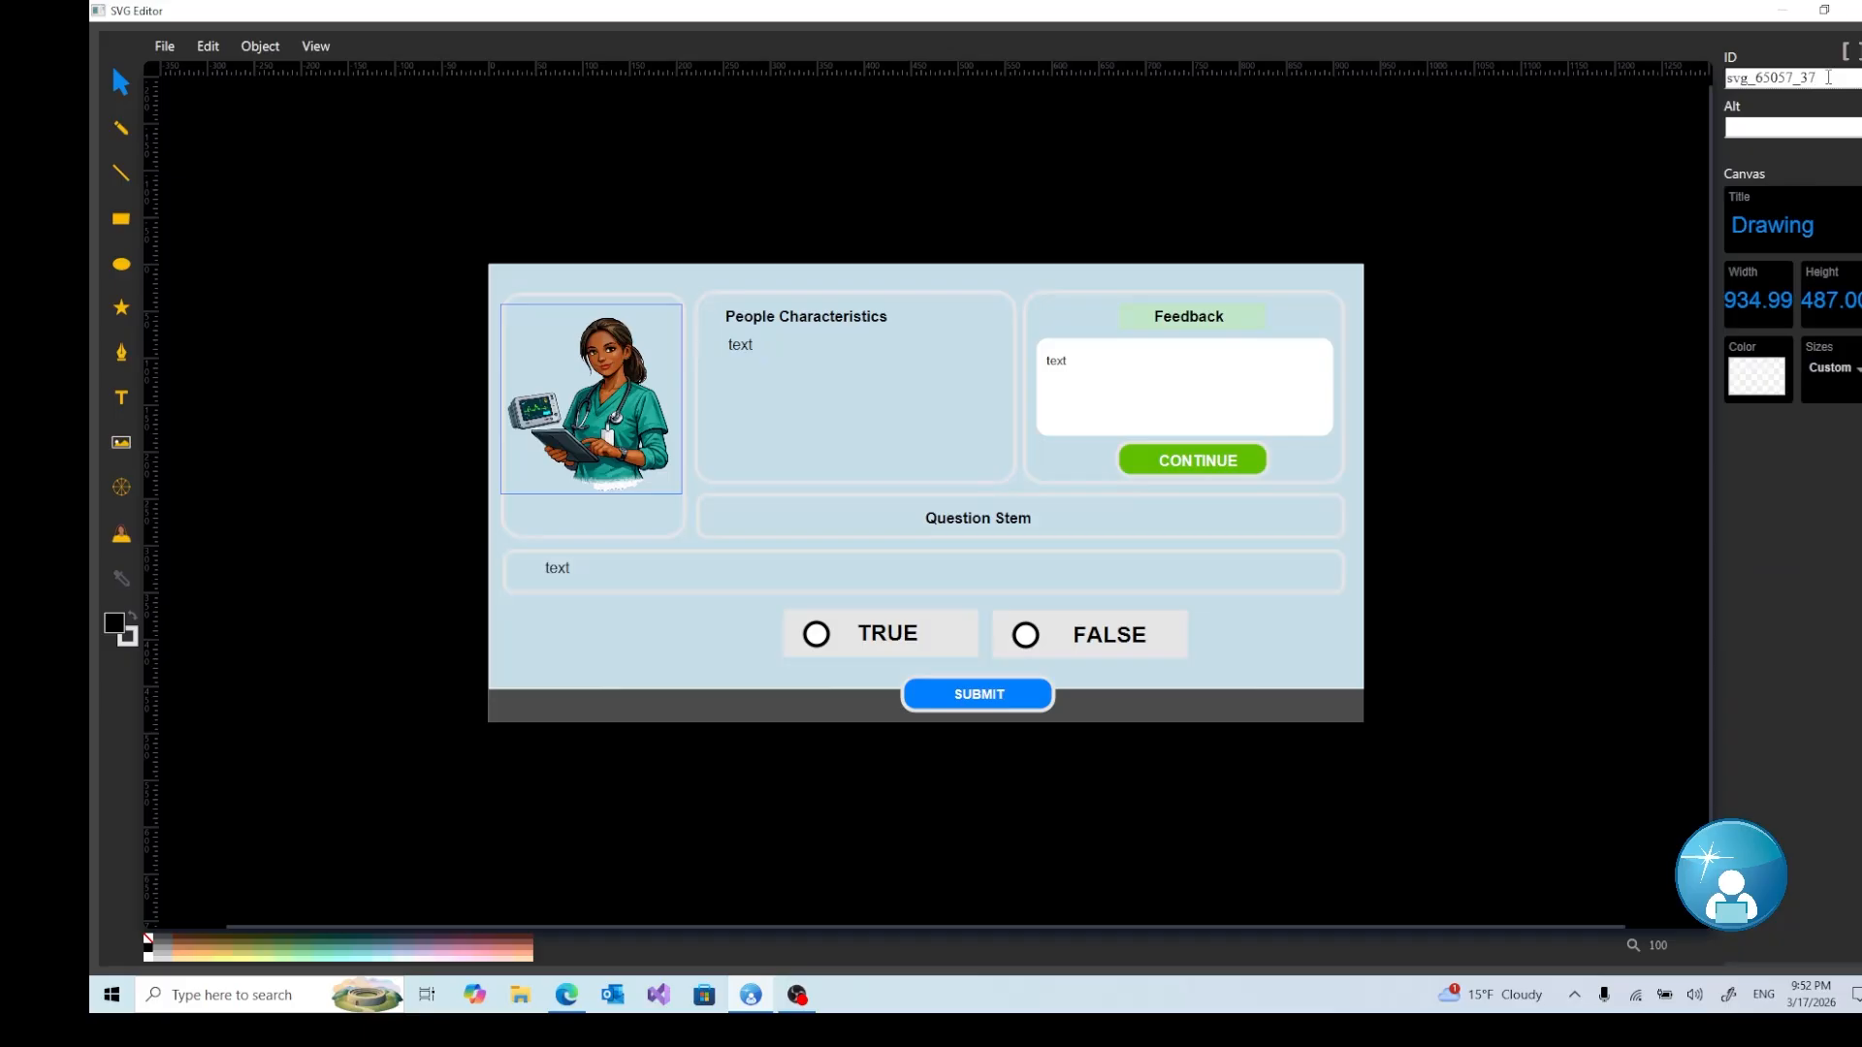
{"action": "left_click", "coordinate": [731, 346]}
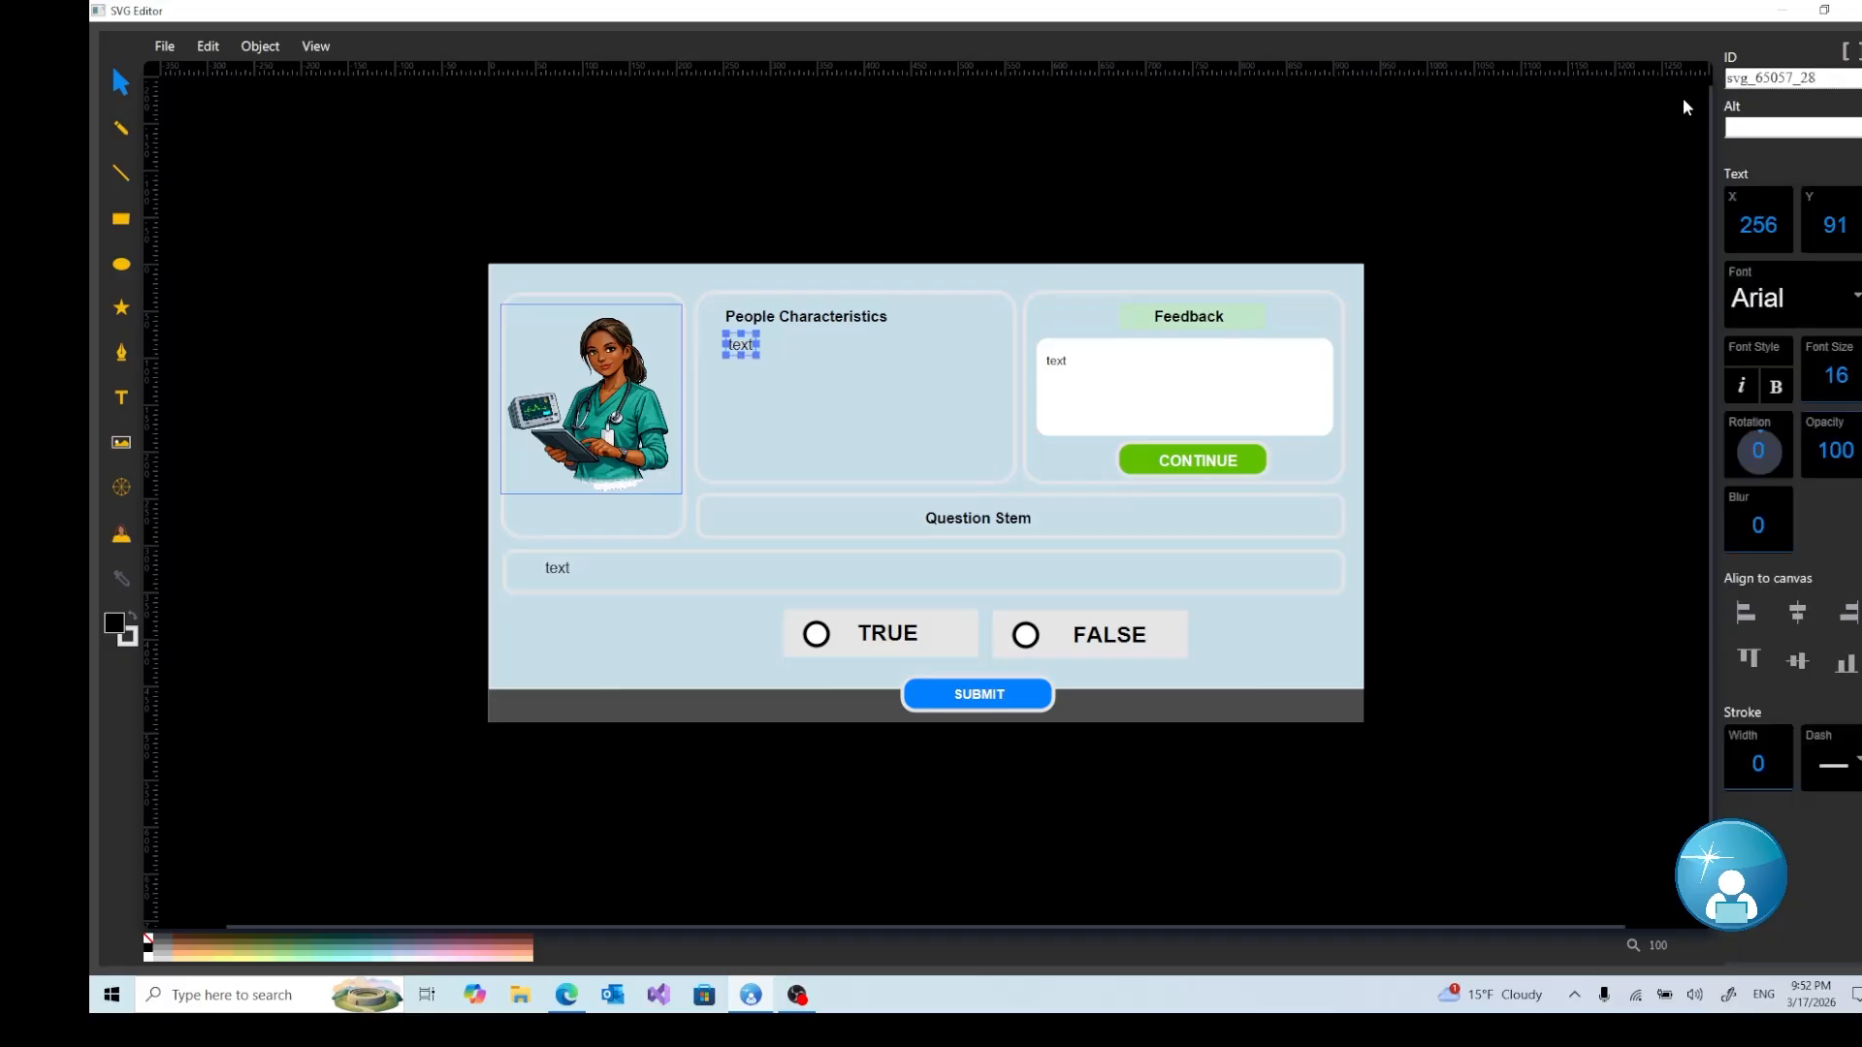
Set the ID of the placeholder text under People Characteristics to people_characteristics.
{"action": "left_click", "coordinate": [1825, 76]}
{"action": "key", "text": "BackSpace"}
{"action": "key", "text": "BackSpace"}
{"action": "key", "text": "BackSpace"}
{"action": "key", "text": "BackSpace"}
{"action": "key", "text": "BackSpace"}
{"action": "key", "text": "BackSpace"}
{"action": "key", "text": "BackSpace"}
{"action": "key", "text": "BackSpace"}
{"action": "key", "text": "BackSpace"}
{"action": "key", "text": "BackSpace"}
{"action": "key", "text": "BackSpace"}
{"action": "key", "text": "BackSpace"}
{"action": "type", "text": "people"}
{"action": "type", "text": "_characte"}
{"action": "type", "text": "ristic"}
{"action": "type", "text": "s"}
Try giving the People Characteristics placeholder text the ID persona, the same one the nurse image uses.
{"action": "key", "text": "BackSpace"}
{"action": "key", "text": "BackSpace"}
{"action": "key", "text": "BackSpace"}
{"action": "key", "text": "BackSpace"}
{"action": "key", "text": "BackSpace"}
{"action": "key", "text": "BackSpace"}
{"action": "key", "text": "BackSpace"}
{"action": "key", "text": "BackSpace"}
{"action": "key", "text": "BackSpace"}
{"action": "key", "text": "BackSpace"}
{"action": "key", "text": "BackSpace"}
{"action": "key", "text": "BackSpace"}
{"action": "key", "text": "BackSpace"}
{"action": "key", "text": "BackSpace"}
{"action": "key", "text": "BackSpace"}
{"action": "key", "text": "BackSpace"}
{"action": "key", "text": "BackSpace"}
{"action": "key", "text": "BackSpace"}
{"action": "key", "text": "BackSpace"}
{"action": "key", "text": "BackSpace"}
{"action": "key", "text": "BackSpace"}
{"action": "key", "text": "BackSpace"}
{"action": "type", "text": "persona"}
{"action": "left_click", "coordinate": [1763, 127]}
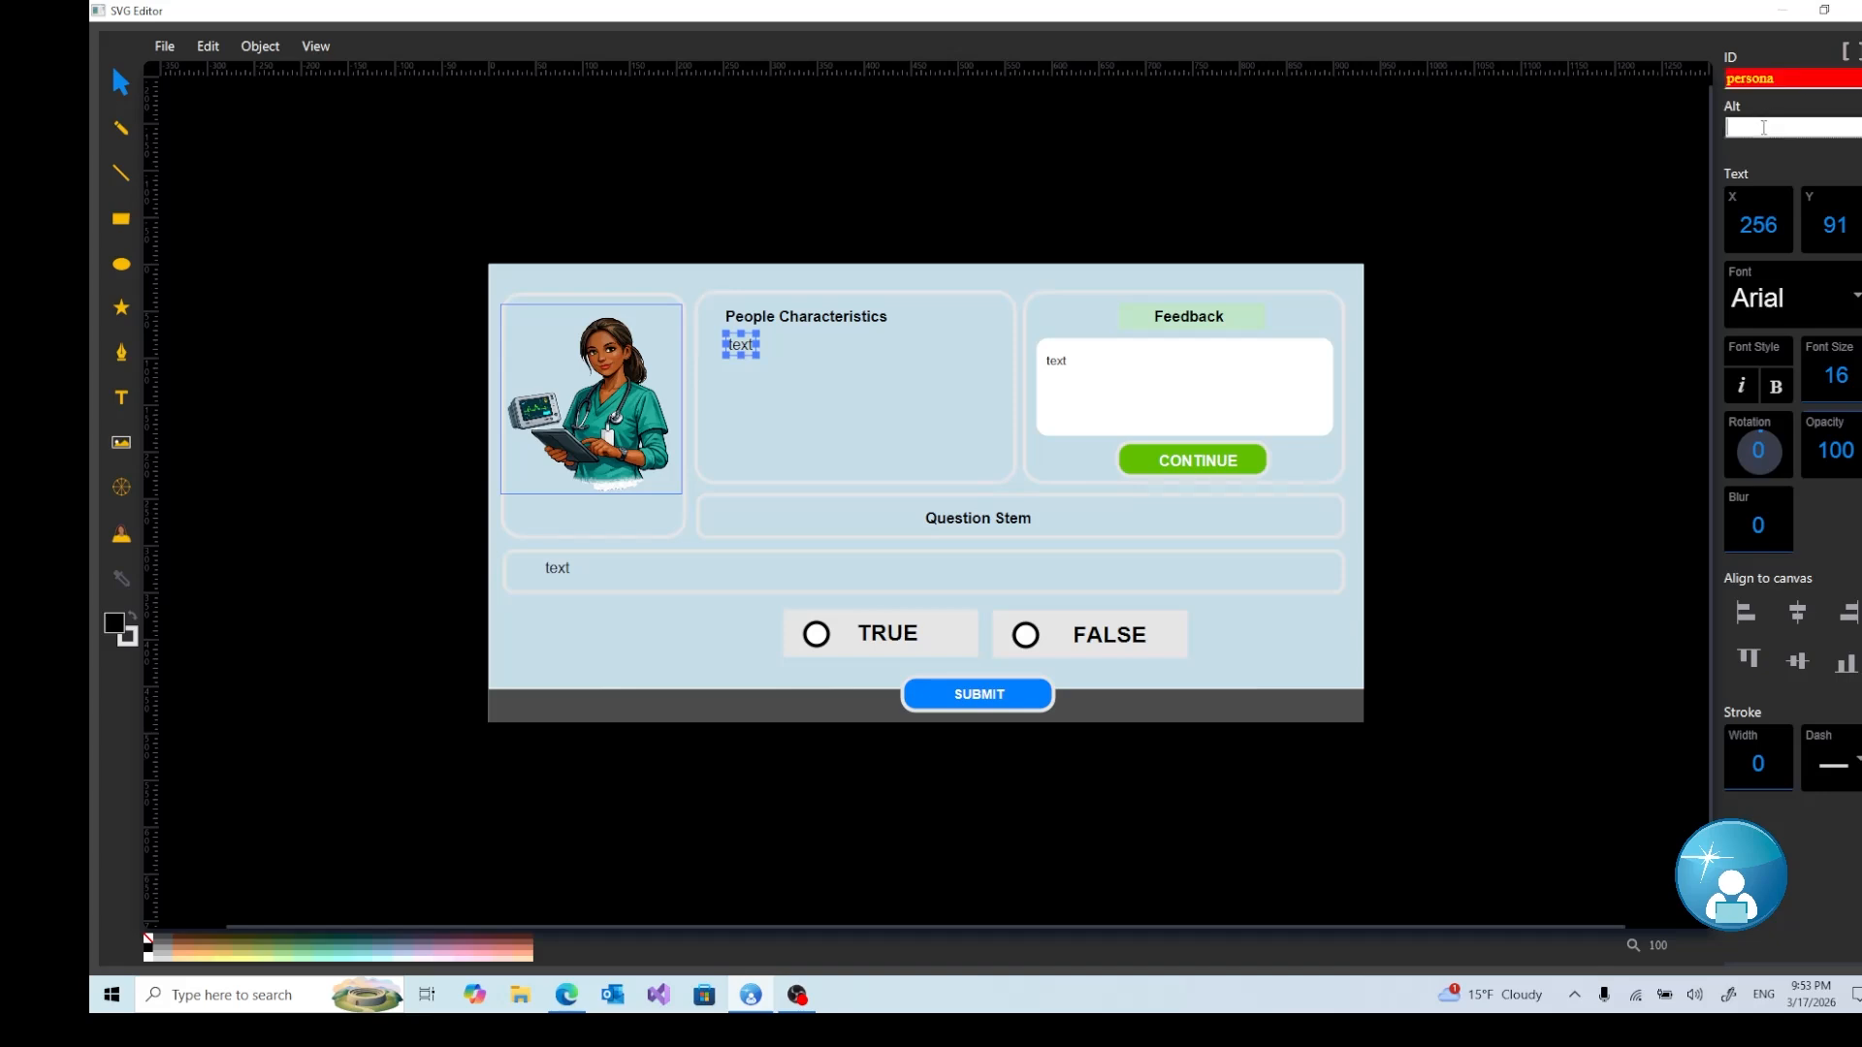
Replace the duplicate ID of the People Characteristics placeholder text with people_characteristics.
{"action": "left_click", "coordinate": [1782, 78]}
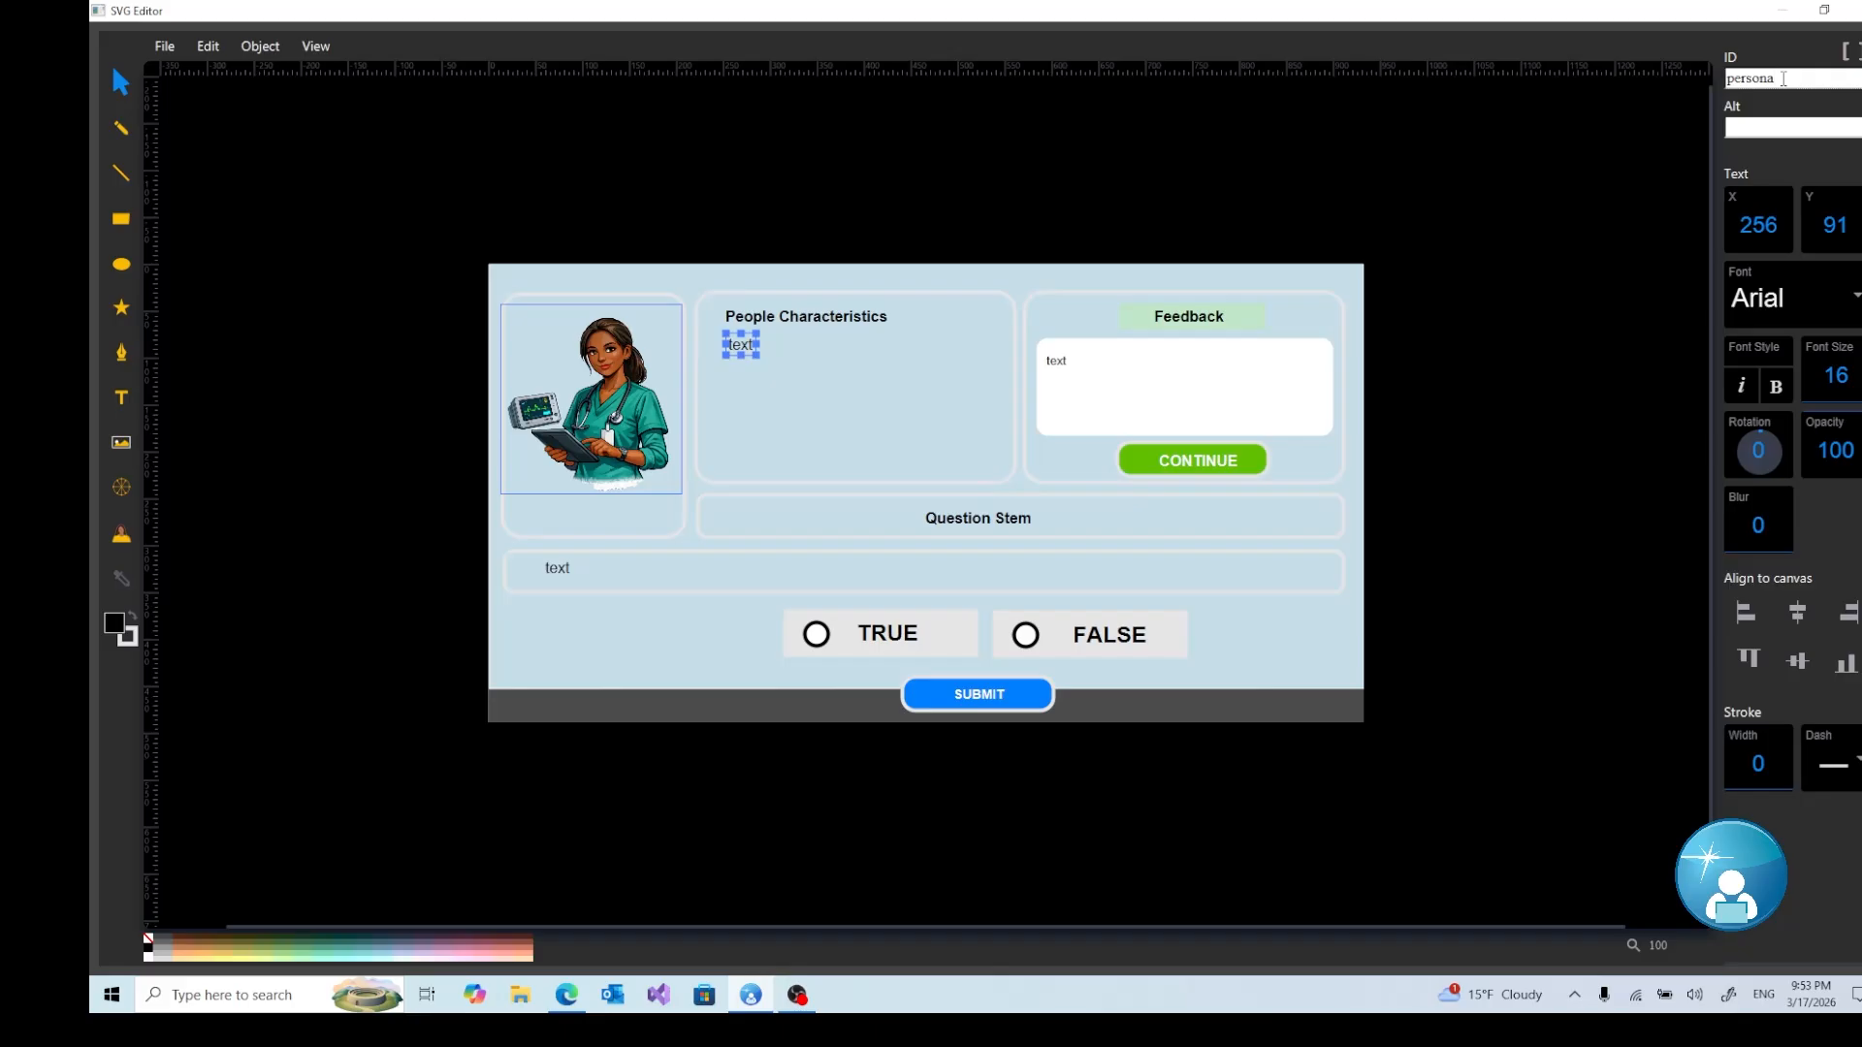
{"action": "key", "text": "BackSpace"}
{"action": "key", "text": "BackSpace"}
{"action": "key", "text": "BackSpace"}
{"action": "key", "text": "BackSpace"}
{"action": "key", "text": "BackSpace"}
{"action": "key", "text": "BackSpace"}
{"action": "key", "text": "BackSpace"}
{"action": "type", "text": "co"}
{"action": "key", "text": "BackSpace"}
{"action": "key", "text": "BackSpace"}
{"action": "type", "text": "people"}
{"action": "type", "text": "_charac"}
{"action": "type", "text": "teristics"}
Set the ID of the placeholder text inside the white Feedback box to feedback.
{"action": "left_click", "coordinate": [1056, 364]}
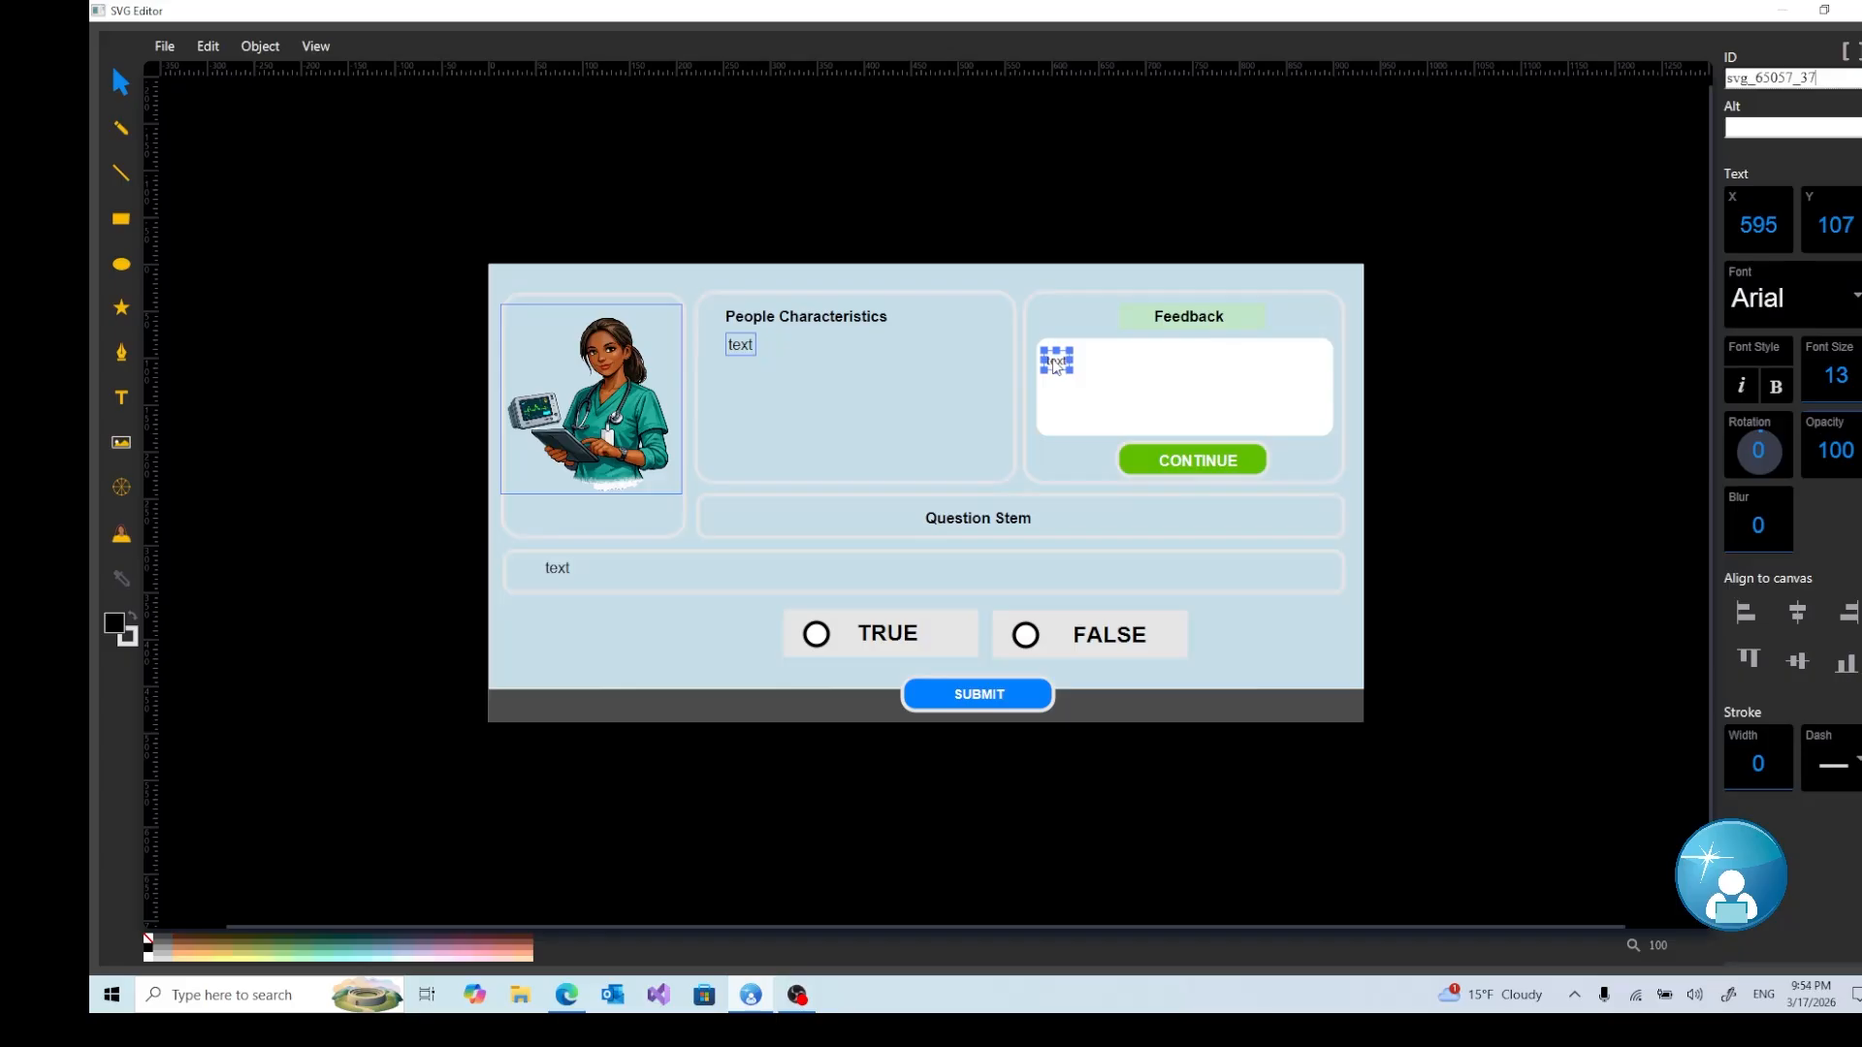
{"action": "left_click", "coordinate": [1832, 82]}
{"action": "key", "text": "BackSpace"}
{"action": "key", "text": "BackSpace"}
{"action": "key", "text": "BackSpace"}
{"action": "key", "text": "BackSpace"}
{"action": "key", "text": "BackSpace"}
{"action": "key", "text": "BackSpace"}
{"action": "key", "text": "BackSpace"}
{"action": "key", "text": "BackSpace"}
{"action": "key", "text": "BackSpace"}
{"action": "key", "text": "BackSpace"}
{"action": "key", "text": "BackSpace"}
{"action": "key", "text": "BackSpace"}
{"action": "type", "text": "feedback"}
Set the ID of the green CONTINUE button group to continue_button.
{"action": "left_click", "coordinate": [1190, 461]}
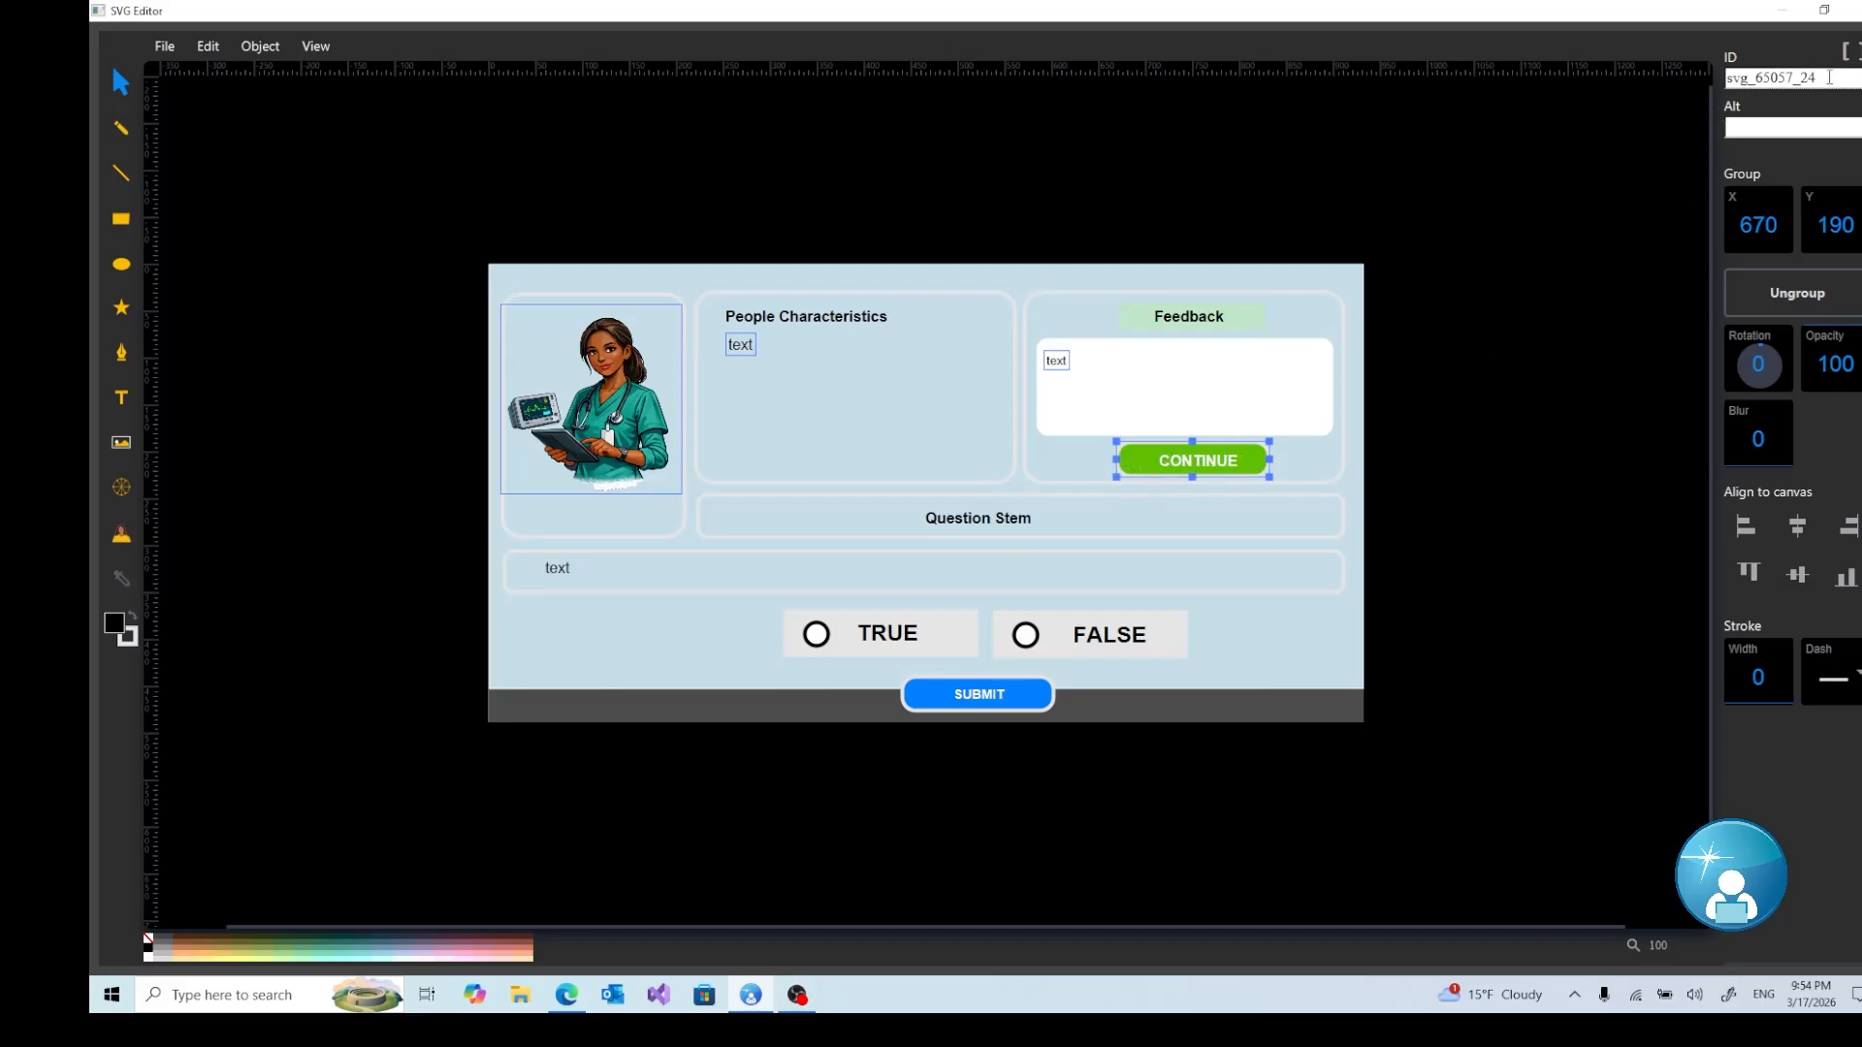
{"action": "key", "text": "BackSpace"}
{"action": "key", "text": "BackSpace"}
{"action": "key", "text": "BackSpace"}
{"action": "key", "text": "BackSpace"}
{"action": "key", "text": "BackSpace"}
{"action": "key", "text": "BackSpace"}
{"action": "key", "text": "BackSpace"}
{"action": "key", "text": "BackSpace"}
{"action": "key", "text": "BackSpace"}
{"action": "key", "text": "BackSpace"}
{"action": "key", "text": "BackSpace"}
{"action": "key", "text": "BackSpace"}
{"action": "type", "text": "continue_button"}
Set the ID of the placeholder text in the box below the Question Stem heading to question_stem.
{"action": "left_click", "coordinate": [558, 569]}
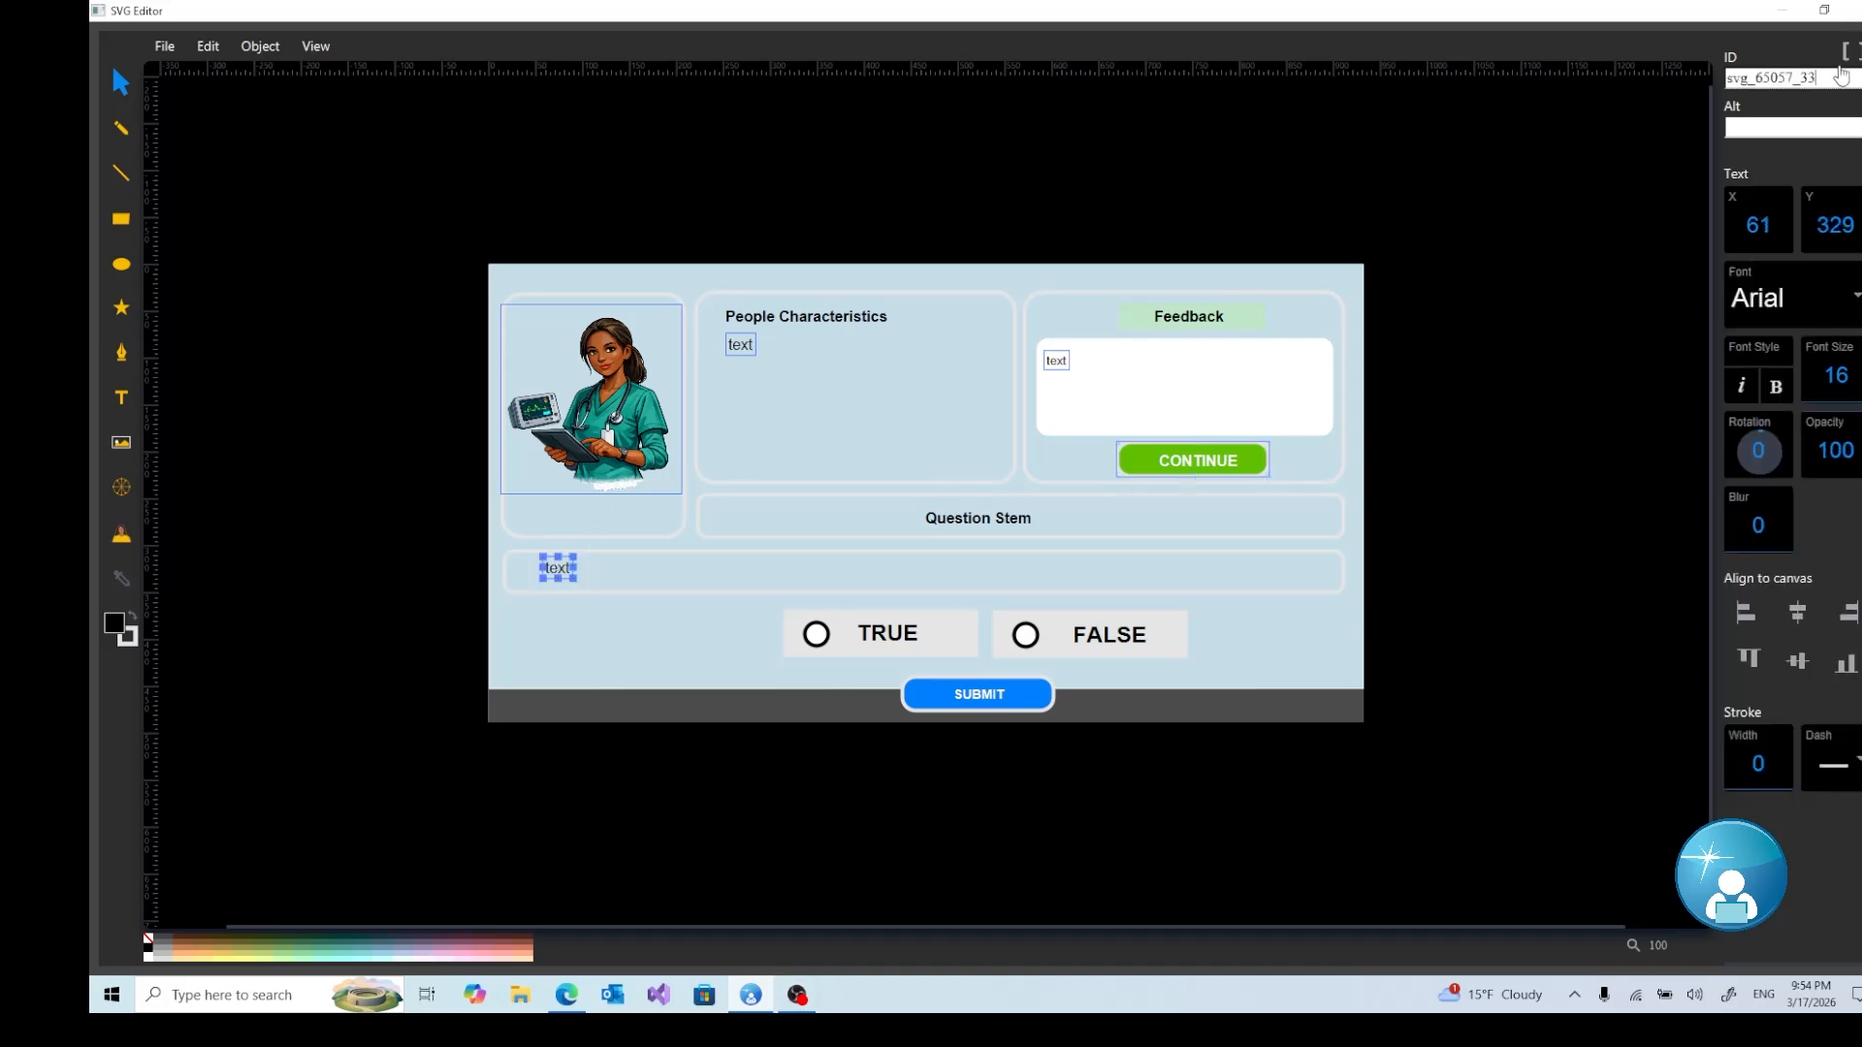
{"action": "key", "text": "BackSpace"}
{"action": "key", "text": "BackSpace"}
{"action": "key", "text": "BackSpace"}
{"action": "key", "text": "BackSpace"}
{"action": "key", "text": "BackSpace"}
{"action": "key", "text": "BackSpace"}
{"action": "key", "text": "BackSpace"}
{"action": "key", "text": "BackSpace"}
{"action": "key", "text": "BackSpace"}
{"action": "key", "text": "BackSpace"}
{"action": "key", "text": "BackSpace"}
{"action": "key", "text": "BackSpace"}
{"action": "type", "text": "question_stem"}
Set the ID of the TRUE answer option group to true_area.
{"action": "left_click", "coordinate": [876, 642]}
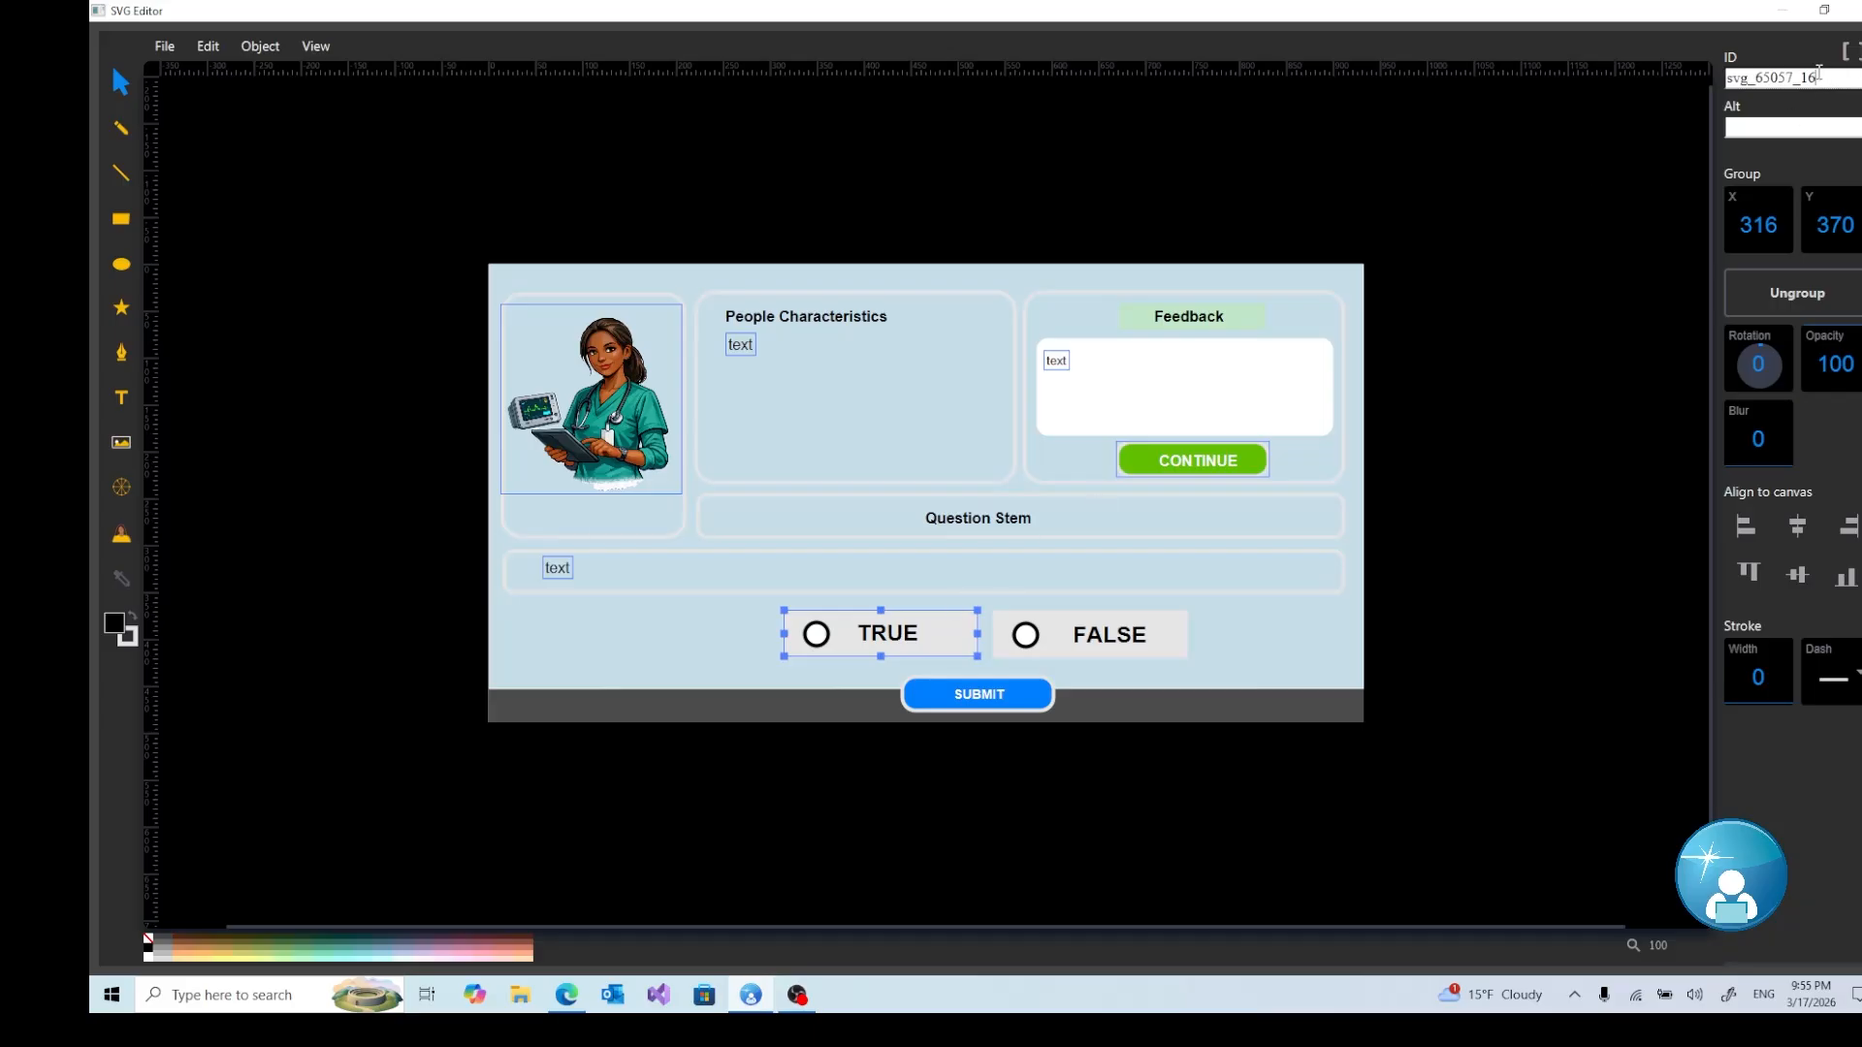
{"action": "key", "text": "BackSpace"}
{"action": "key", "text": "BackSpace"}
{"action": "key", "text": "BackSpace"}
{"action": "key", "text": "BackSpace"}
{"action": "key", "text": "BackSpace"}
{"action": "key", "text": "BackSpace"}
{"action": "key", "text": "BackSpace"}
{"action": "key", "text": "BackSpace"}
{"action": "key", "text": "BackSpace"}
{"action": "key", "text": "BackSpace"}
{"action": "key", "text": "BackSpace"}
{"action": "key", "text": "BackSpace"}
{"action": "type", "text": "true_area"}
Set the ID of the FALSE answer option group to false_area.
{"action": "left_click", "coordinate": [1115, 648]}
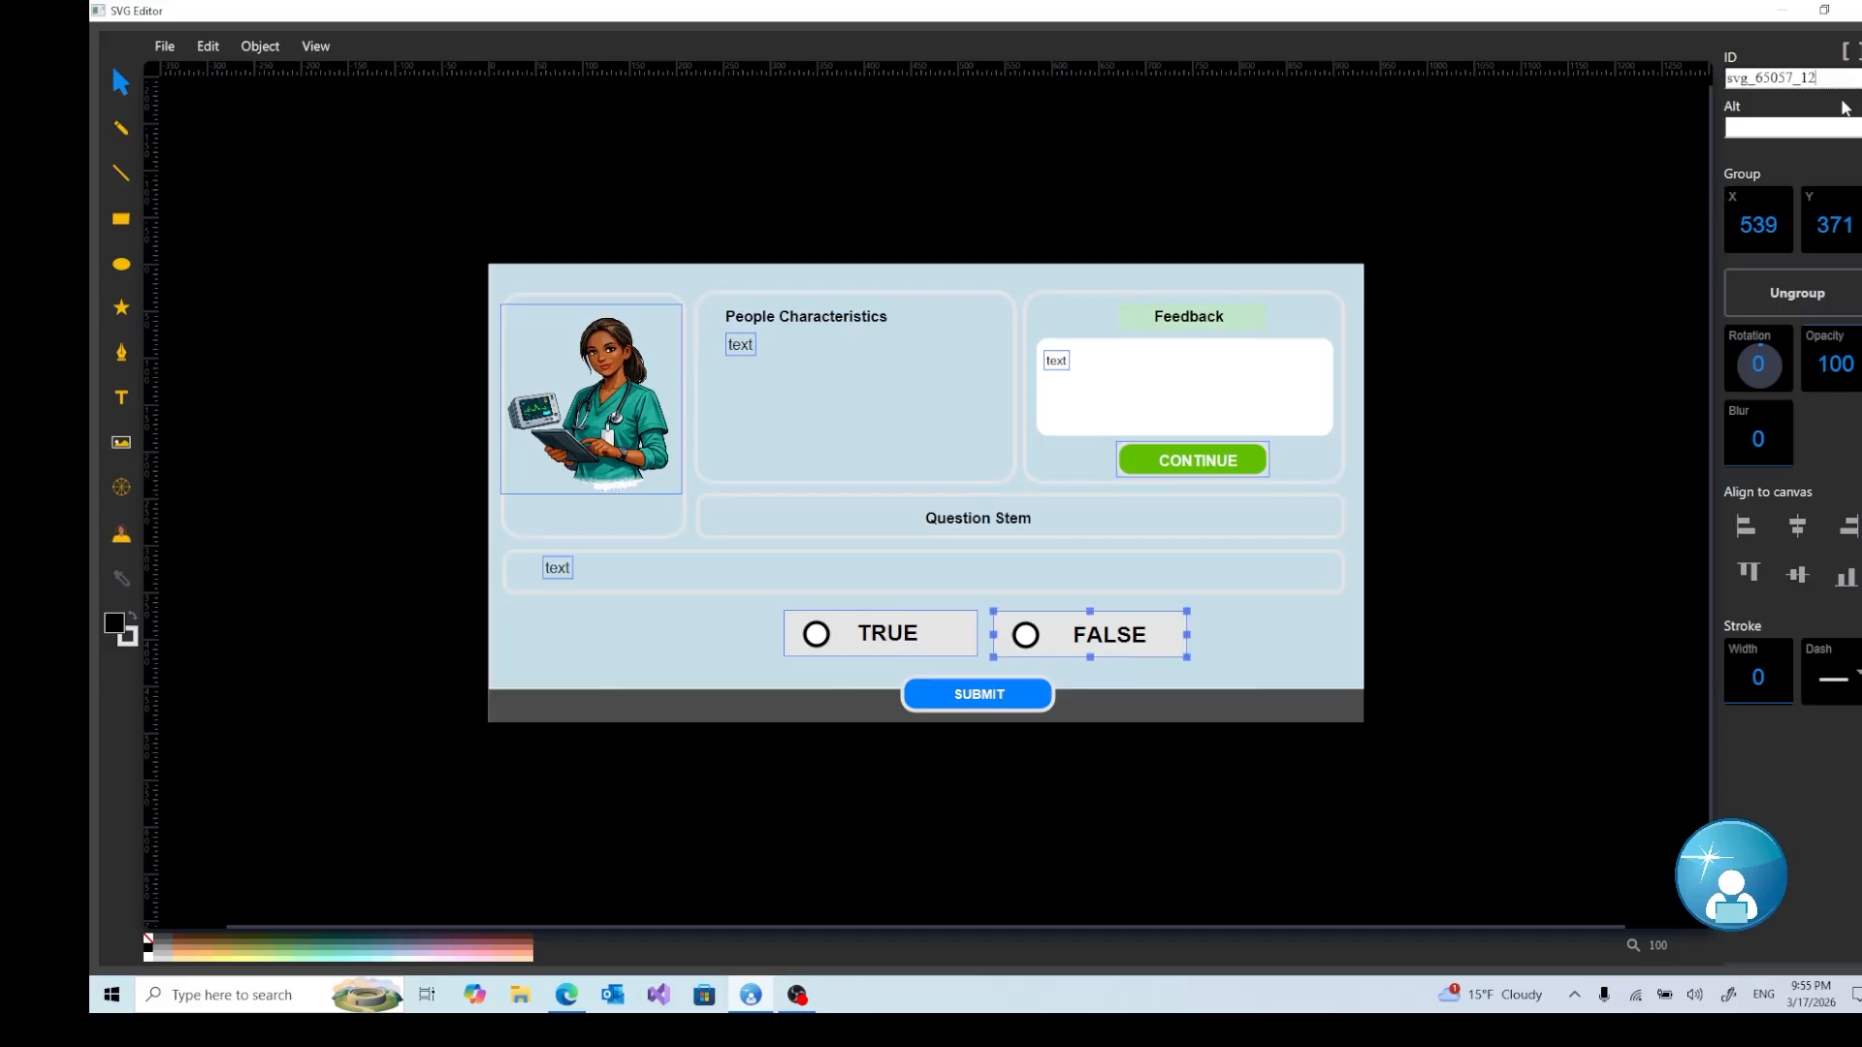
{"action": "left_click", "coordinate": [1846, 80]}
{"action": "key", "text": "BackSpace"}
{"action": "key", "text": "BackSpace"}
{"action": "key", "text": "BackSpace"}
{"action": "key", "text": "BackSpace"}
{"action": "key", "text": "BackSpace"}
{"action": "key", "text": "BackSpace"}
{"action": "key", "text": "BackSpace"}
{"action": "key", "text": "BackSpace"}
{"action": "key", "text": "BackSpace"}
{"action": "key", "text": "BackSpace"}
{"action": "key", "text": "BackSpace"}
{"action": "key", "text": "BackSpace"}
{"action": "type", "text": "false"}
{"action": "type", "text": "_ara"}
{"action": "type", "text": "ea"}
Enter the TRUE answer group, set the ID of its circle to true_button, and leave the group.
{"action": "left_click", "coordinate": [836, 638]}
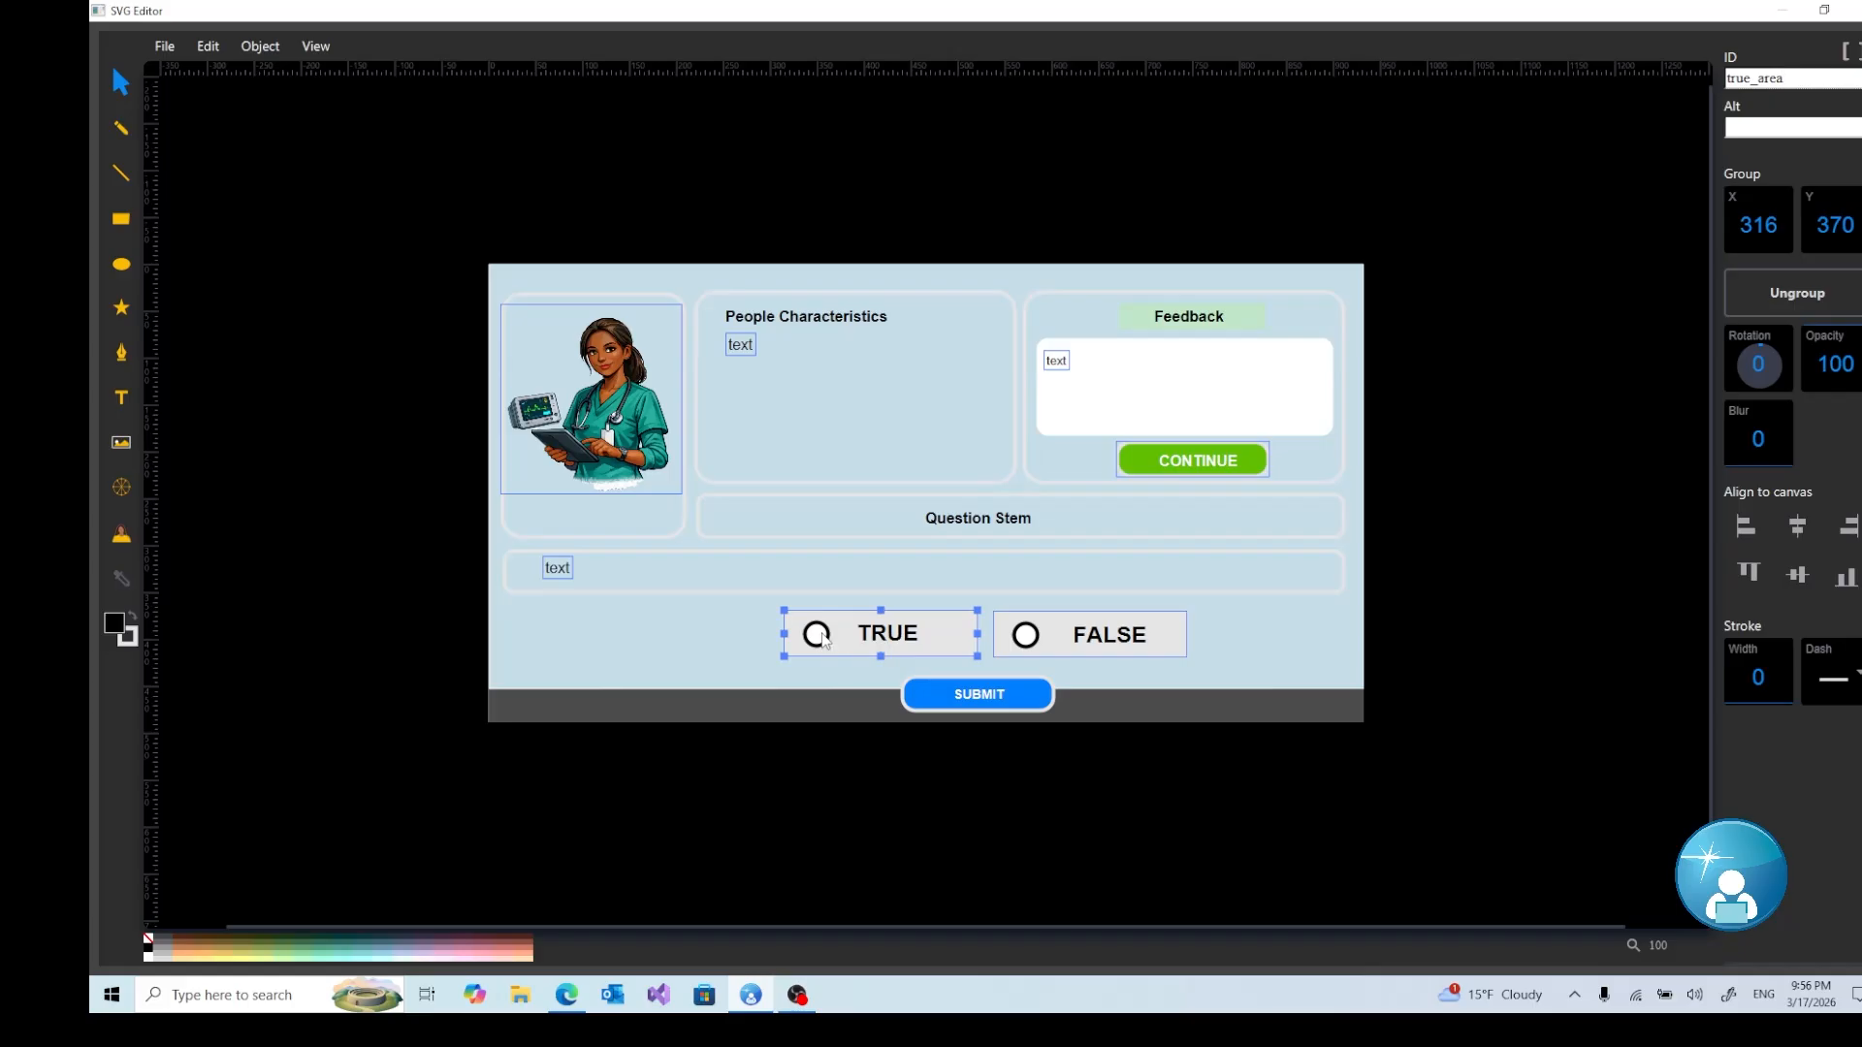
{"action": "double_click", "coordinate": [823, 640]}
{"action": "left_click", "coordinate": [822, 640]}
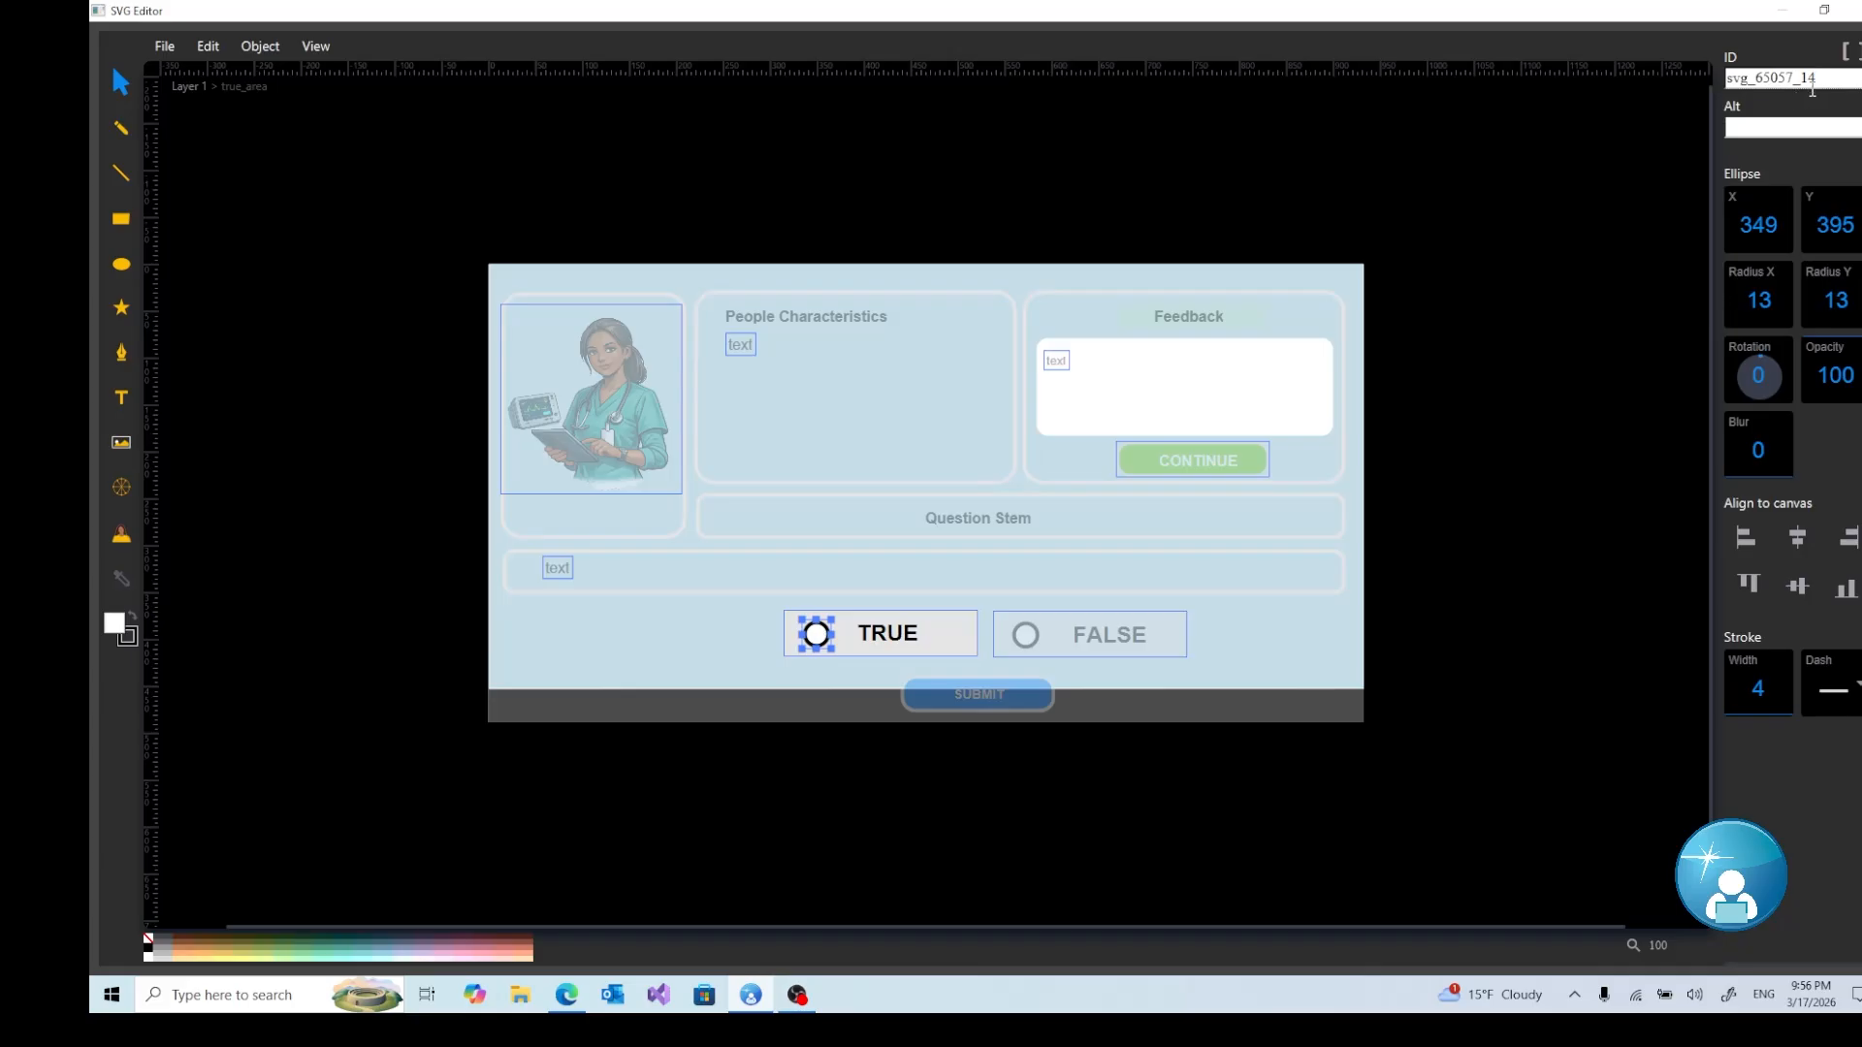
{"action": "key", "text": "BackSpace"}
{"action": "key", "text": "BackSpace"}
{"action": "key", "text": "BackSpace"}
{"action": "key", "text": "BackSpace"}
{"action": "key", "text": "BackSpace"}
{"action": "key", "text": "BackSpace"}
{"action": "key", "text": "BackSpace"}
{"action": "key", "text": "BackSpace"}
{"action": "key", "text": "BackSpace"}
{"action": "key", "text": "BackSpace"}
{"action": "key", "text": "BackSpace"}
{"action": "key", "text": "BackSpace"}
{"action": "type", "text": "true_button"}
{"action": "left_click", "coordinate": [192, 87]}
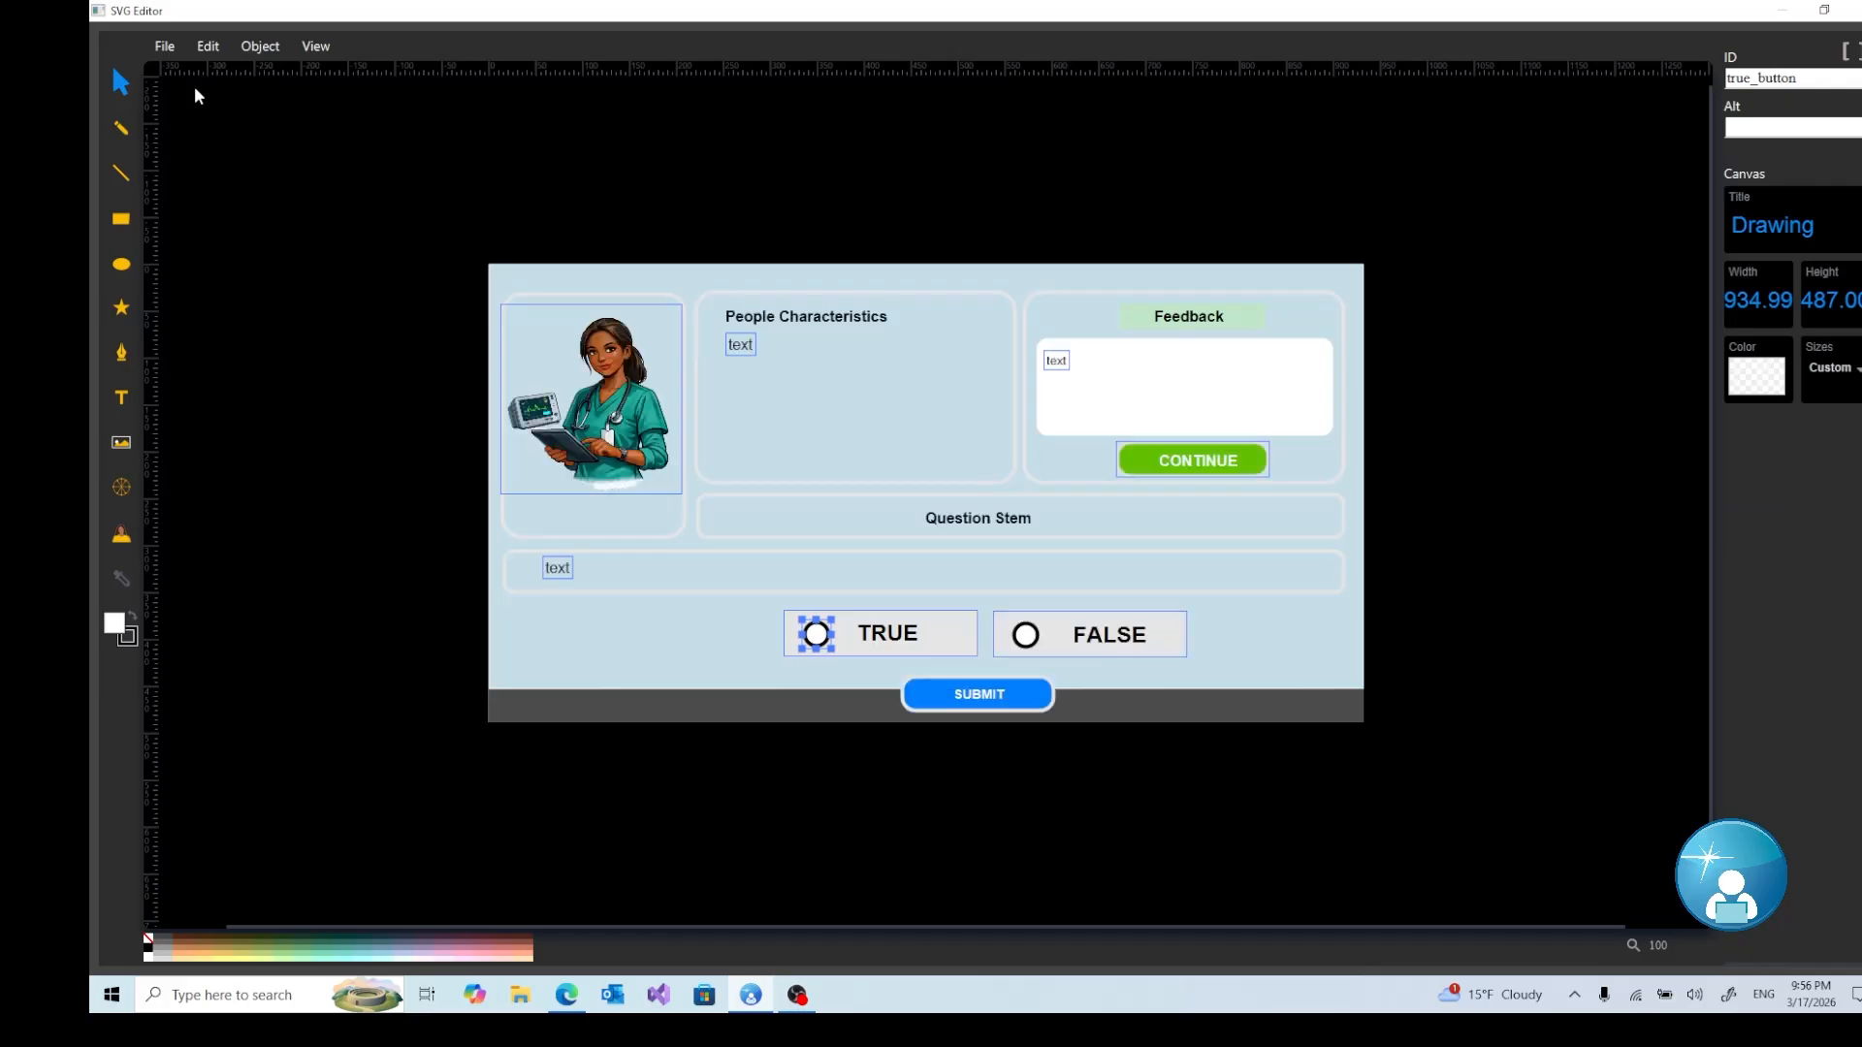
Set the ID of the circle inside the FALSE group to false_btn and check the IDs of both answer groups.
{"action": "left_click", "coordinate": [1059, 637]}
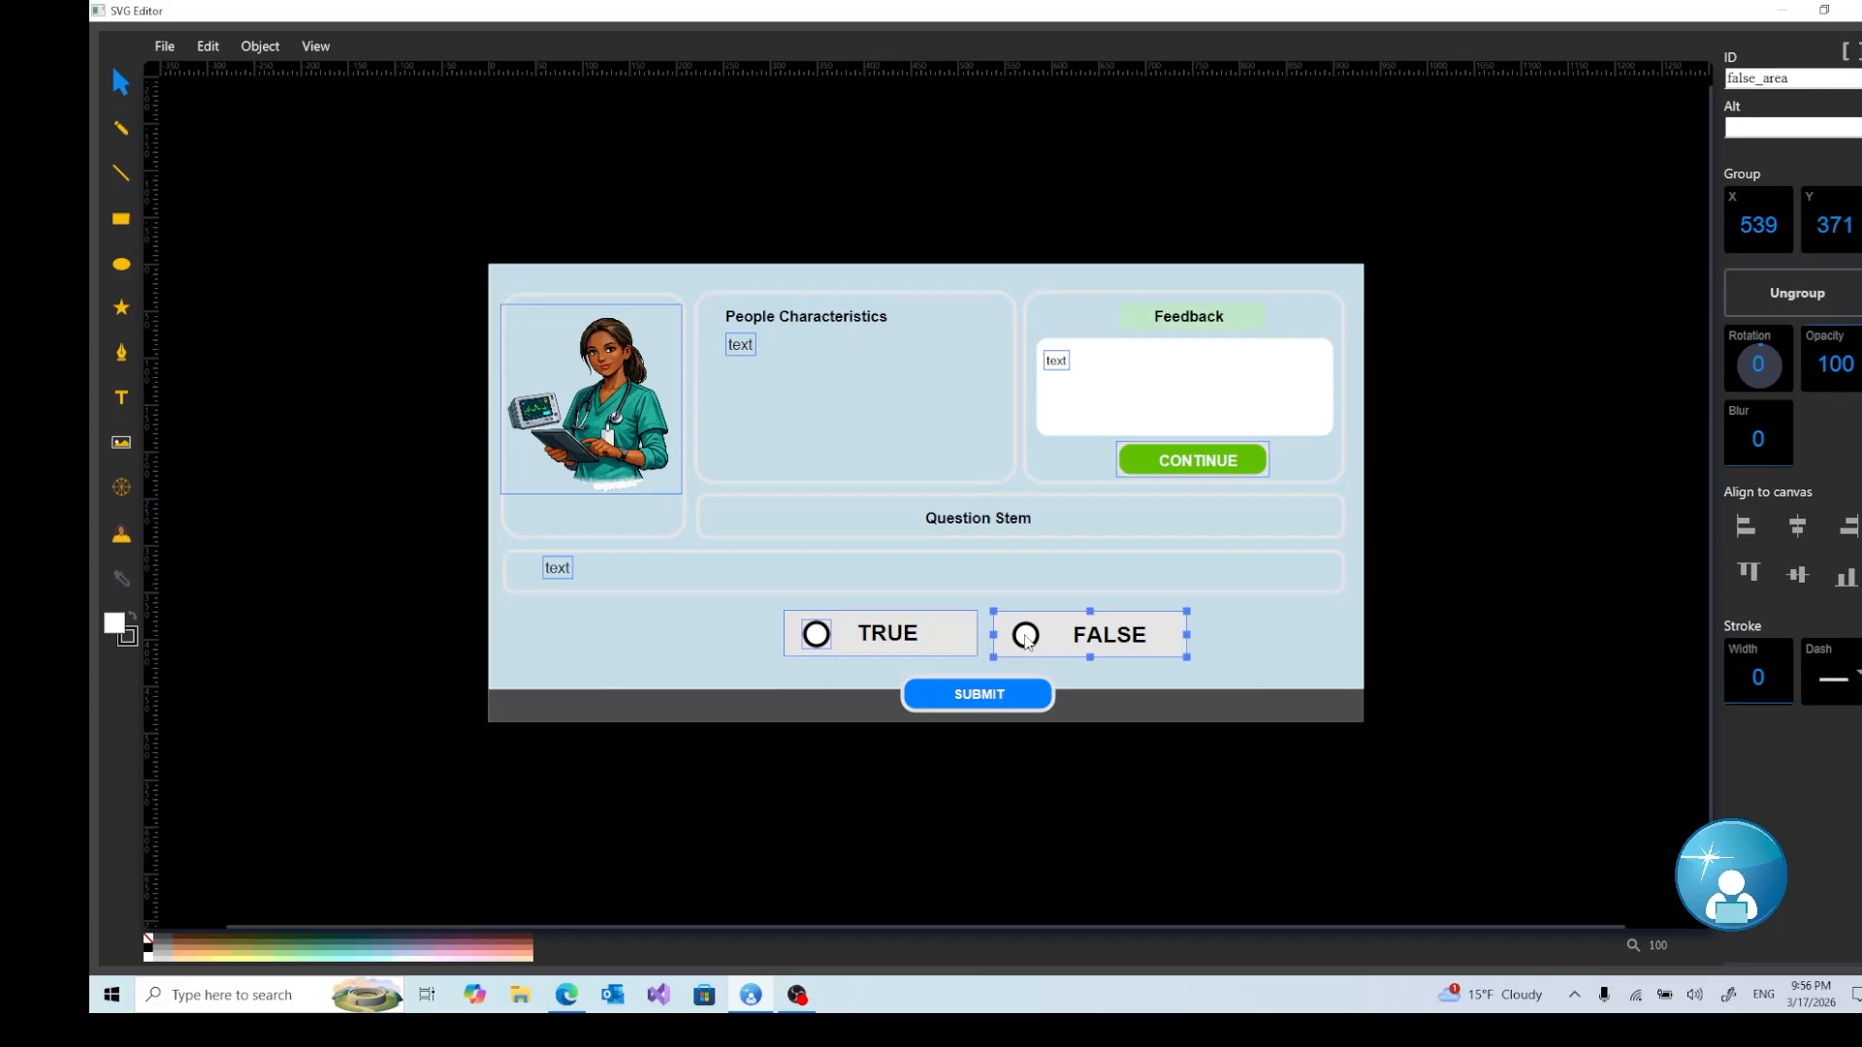
{"action": "double_click", "coordinate": [1026, 637]}
{"action": "left_click", "coordinate": [1026, 636]}
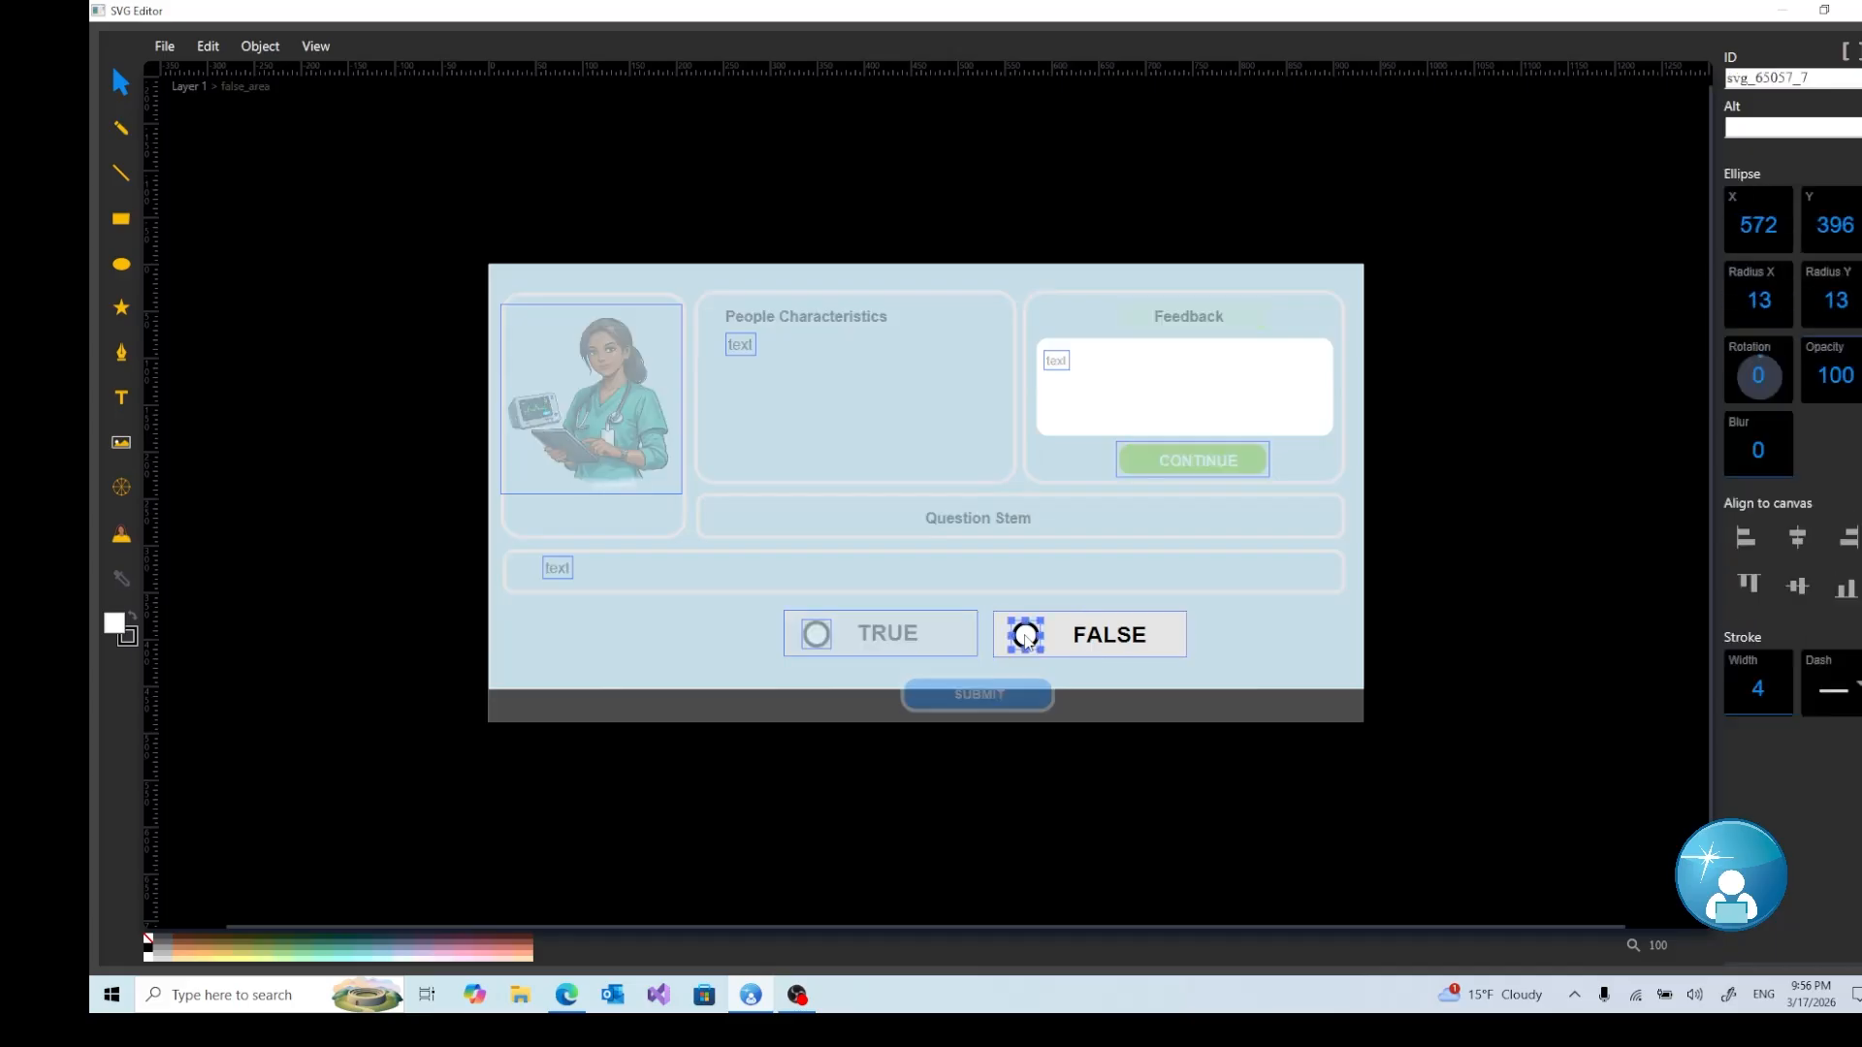
{"action": "left_click", "coordinate": [1824, 72]}
{"action": "key", "text": "BackSpace"}
{"action": "key", "text": "BackSpace"}
{"action": "key", "text": "BackSpace"}
{"action": "key", "text": "BackSpace"}
{"action": "key", "text": "BackSpace"}
{"action": "key", "text": "BackSpace"}
{"action": "key", "text": "BackSpace"}
{"action": "key", "text": "BackSpace"}
{"action": "key", "text": "BackSpace"}
{"action": "type", "text": "false_btn"}
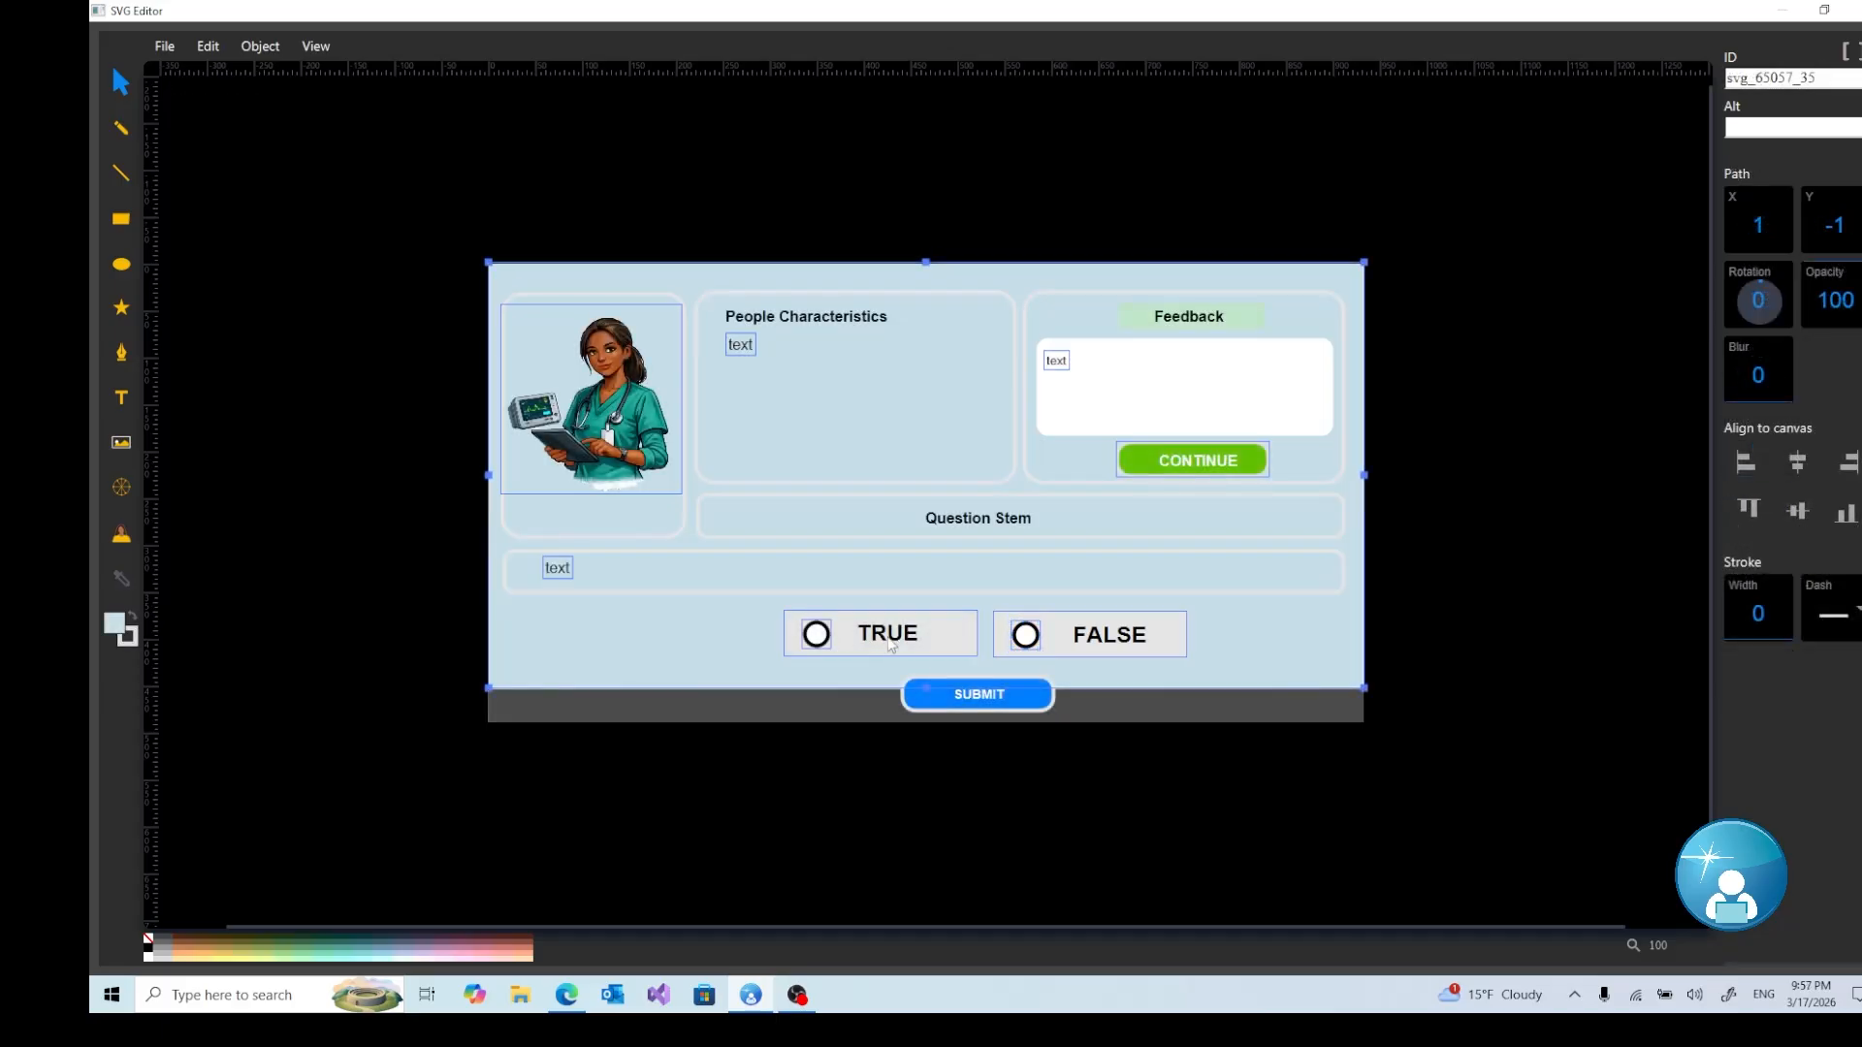
{"action": "left_click", "coordinate": [893, 640]}
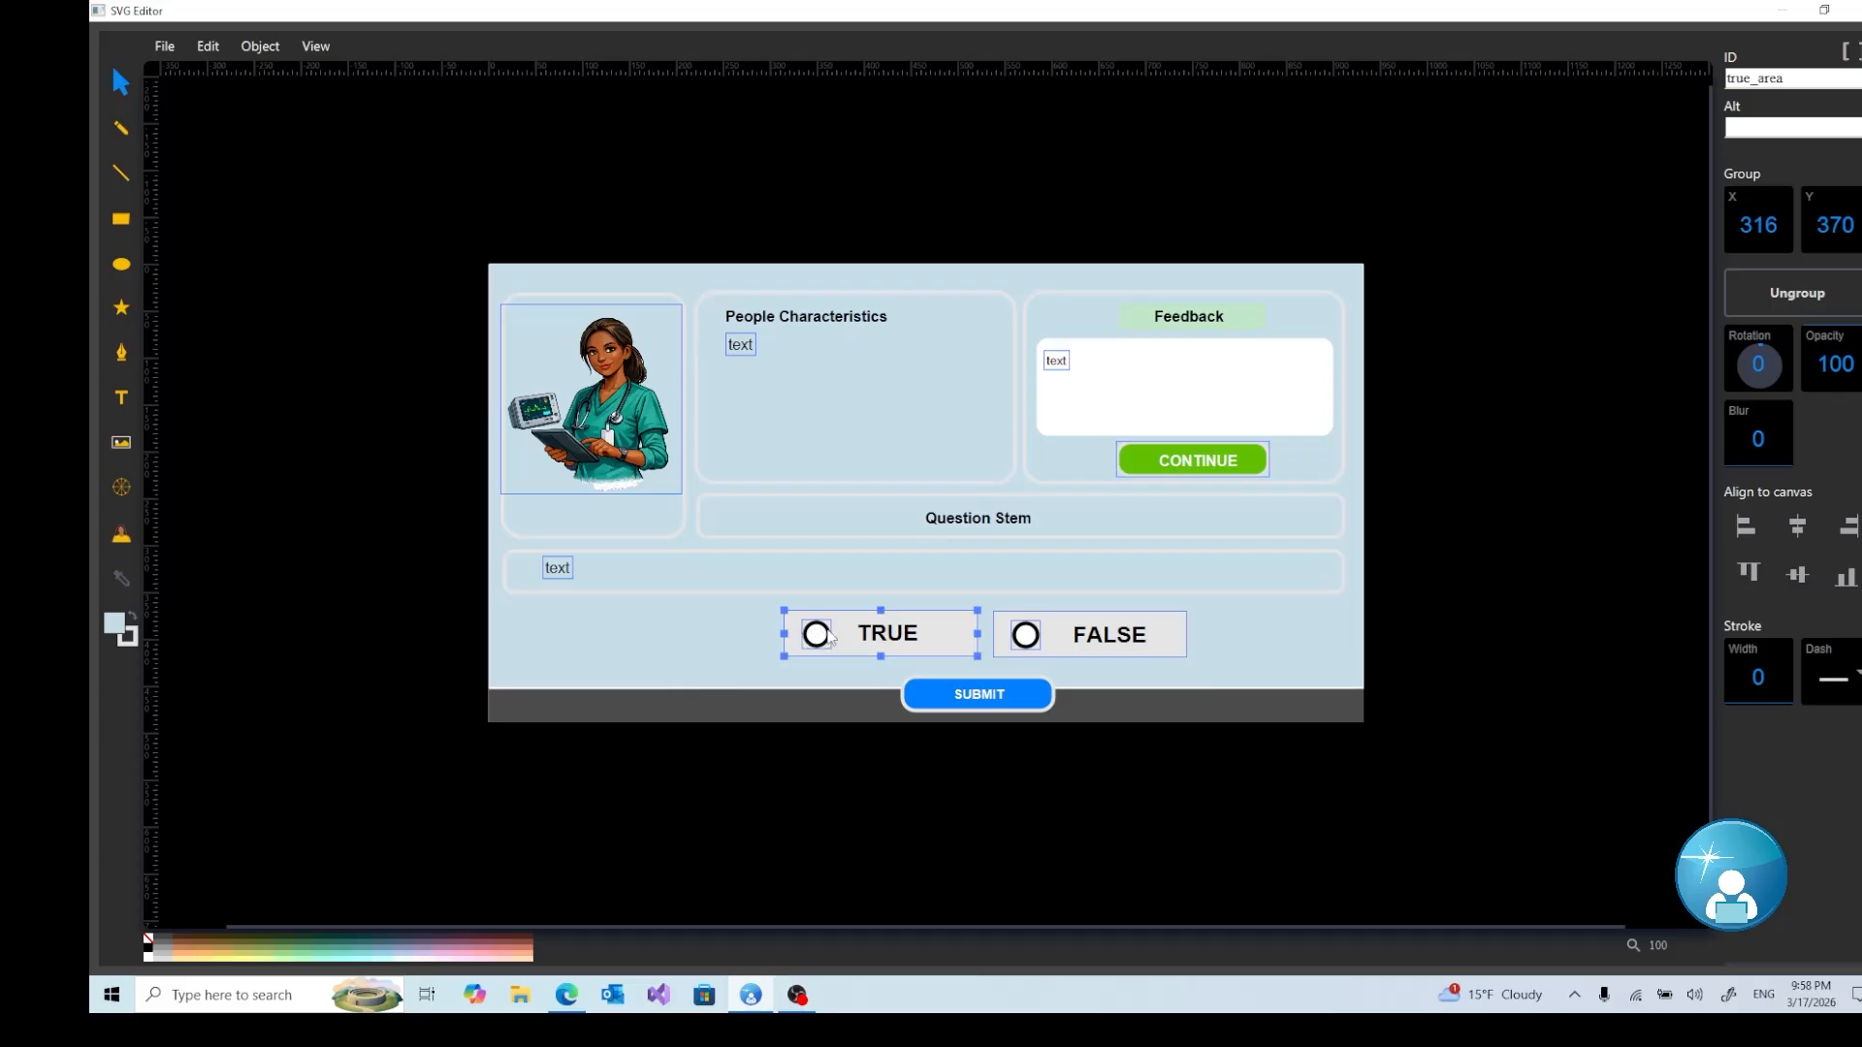
{"action": "left_click", "coordinate": [1089, 636]}
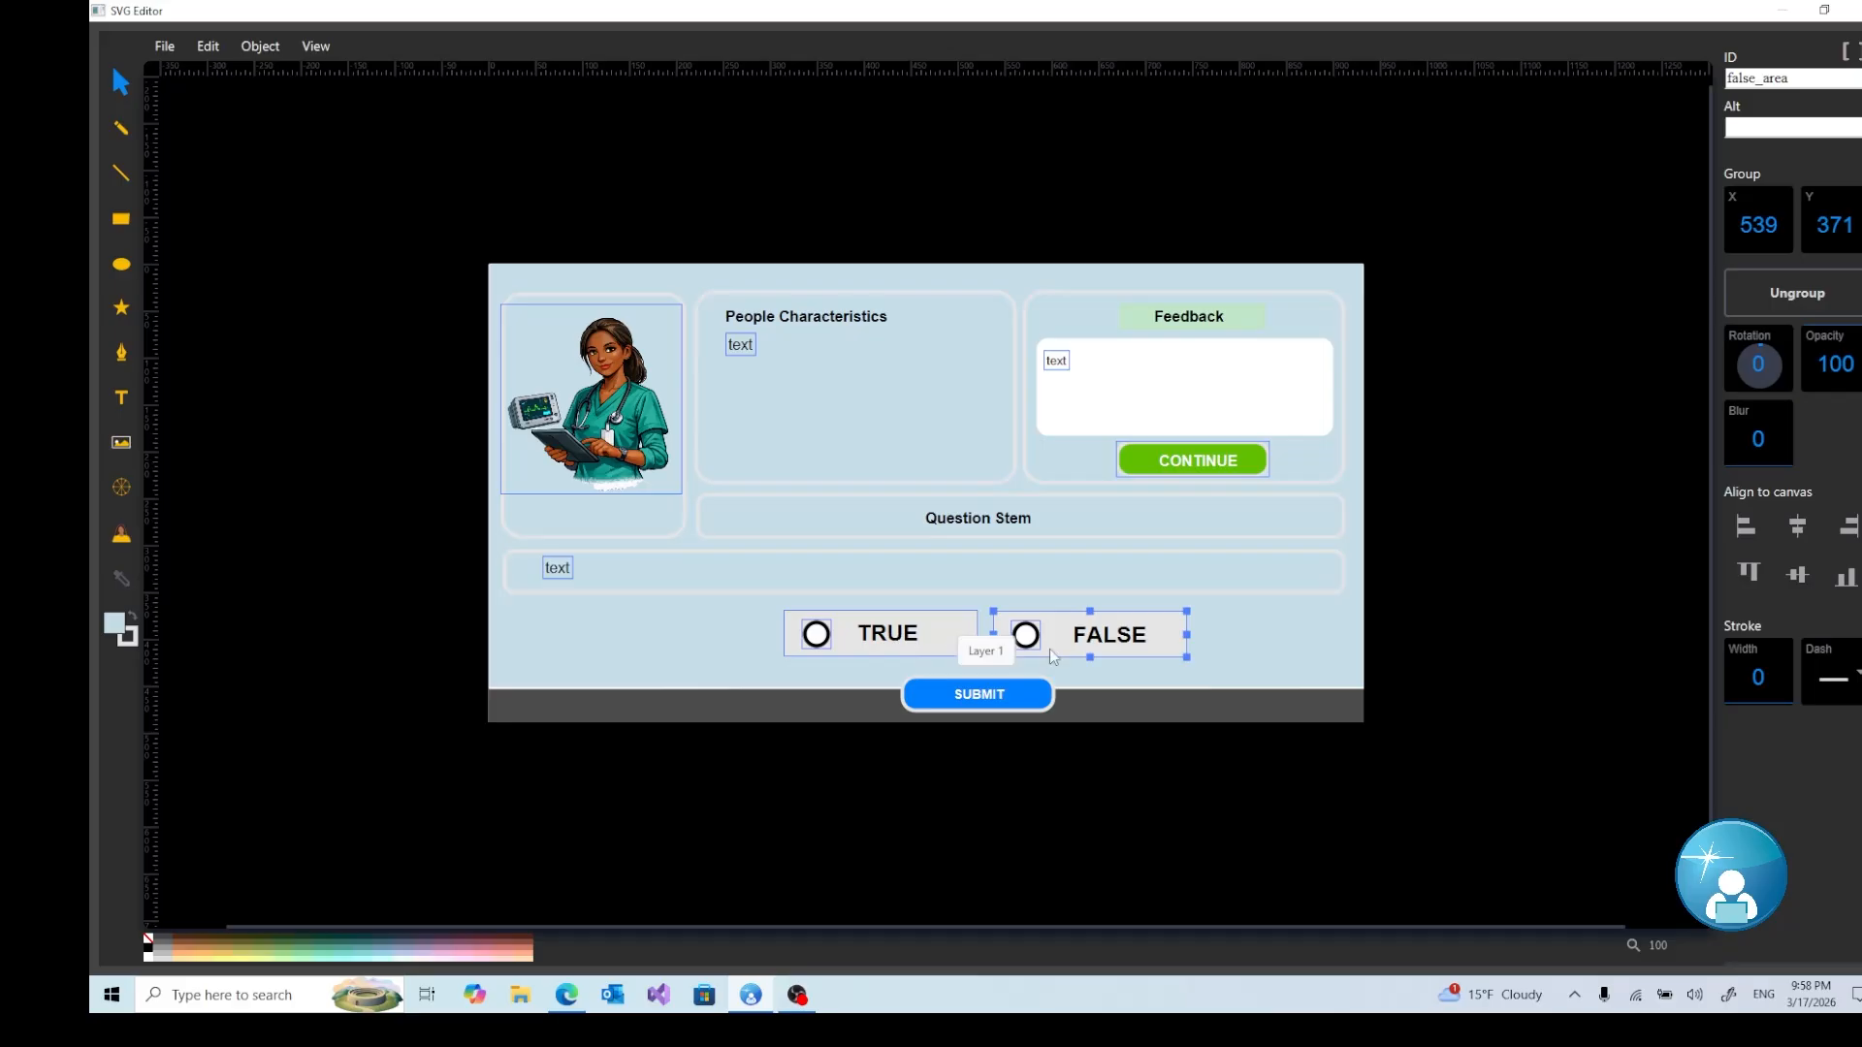
Set the ID of the blue SUBMIT button group to submit_button.
{"action": "left_click", "coordinate": [984, 697]}
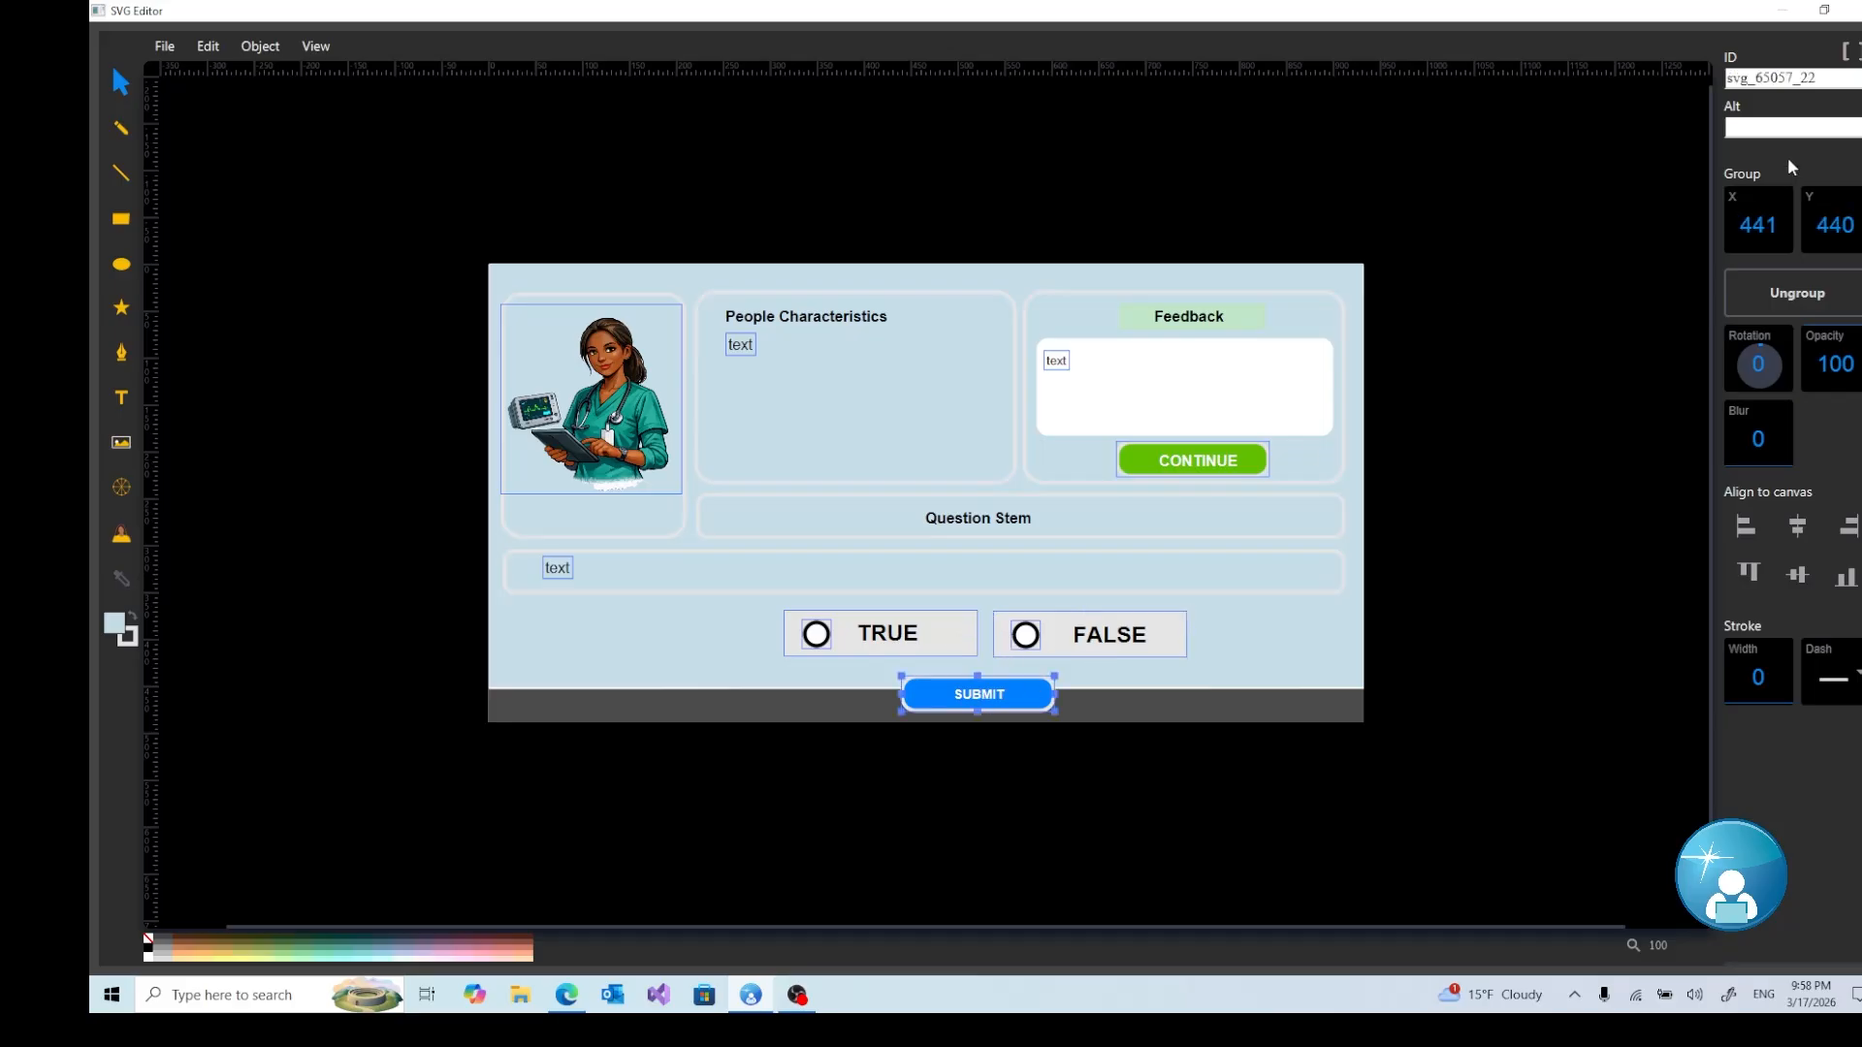
{"action": "left_click", "coordinate": [1832, 79]}
{"action": "key", "text": "BackSpace"}
{"action": "key", "text": "BackSpace"}
{"action": "key", "text": "BackSpace"}
{"action": "key", "text": "BackSpace"}
{"action": "key", "text": "BackSpace"}
{"action": "key", "text": "BackSpace"}
{"action": "key", "text": "BackSpace"}
{"action": "key", "text": "BackSpace"}
{"action": "key", "text": "BackSpace"}
{"action": "key", "text": "BackSpace"}
{"action": "key", "text": "BackSpace"}
{"action": "key", "text": "BackSpace"}
{"action": "type", "text": "submit_button"}
Review the IDs of the persona image, the three placeholder texts, the CONTINUE and SUBMIT buttons, and the TRUE and FALSE groups.
{"action": "left_click", "coordinate": [594, 412]}
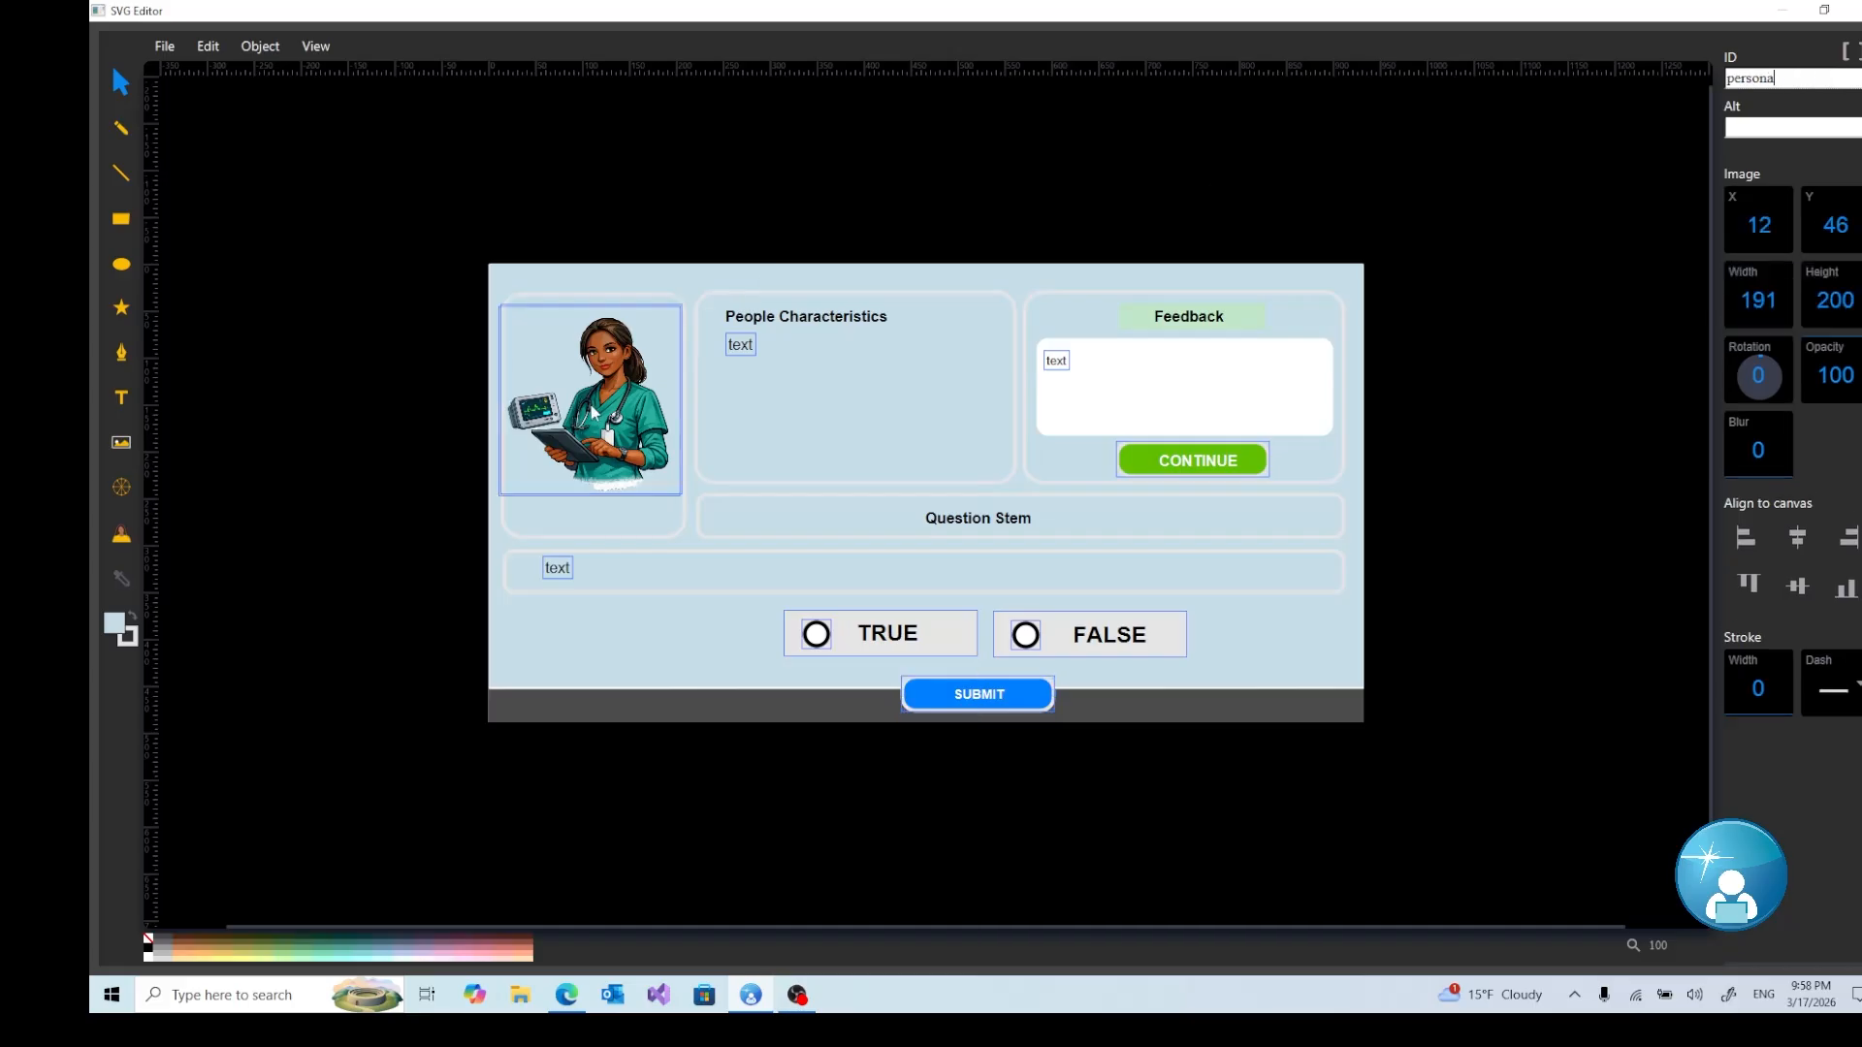
{"action": "left_click", "coordinate": [740, 349]}
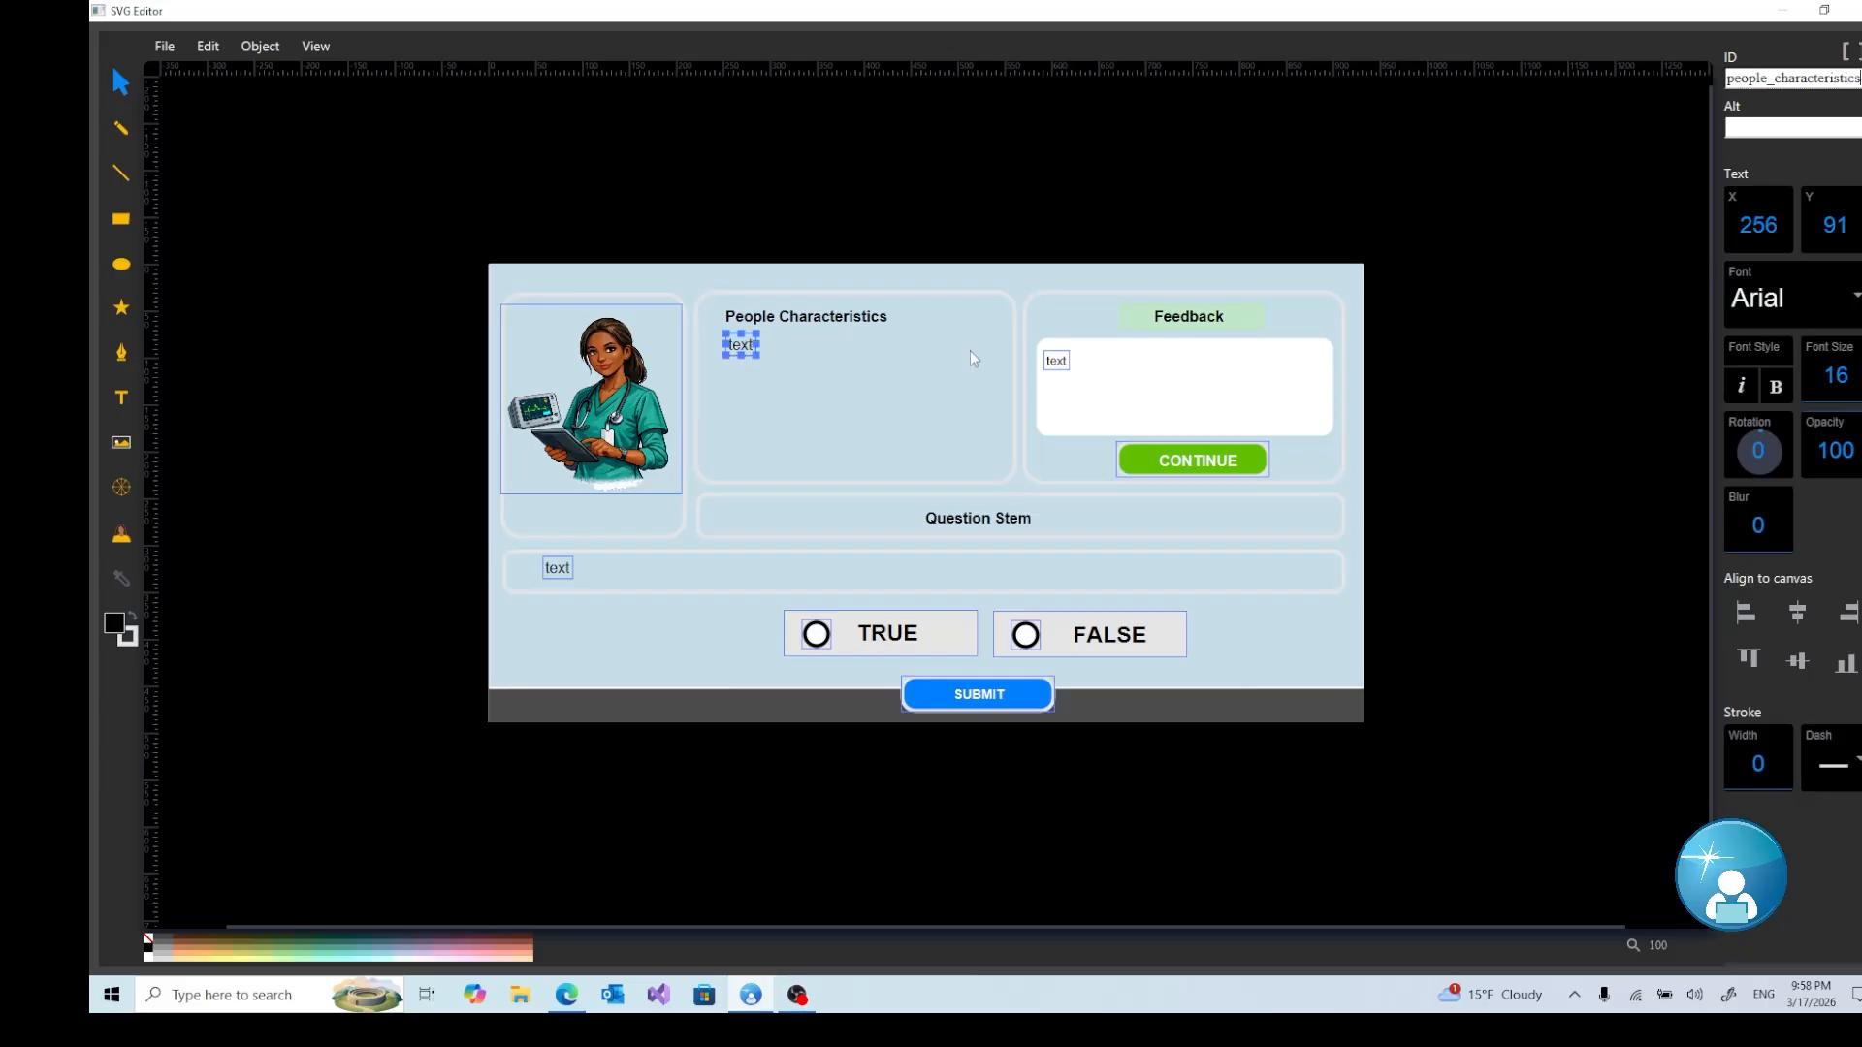
{"action": "left_click", "coordinate": [1063, 368]}
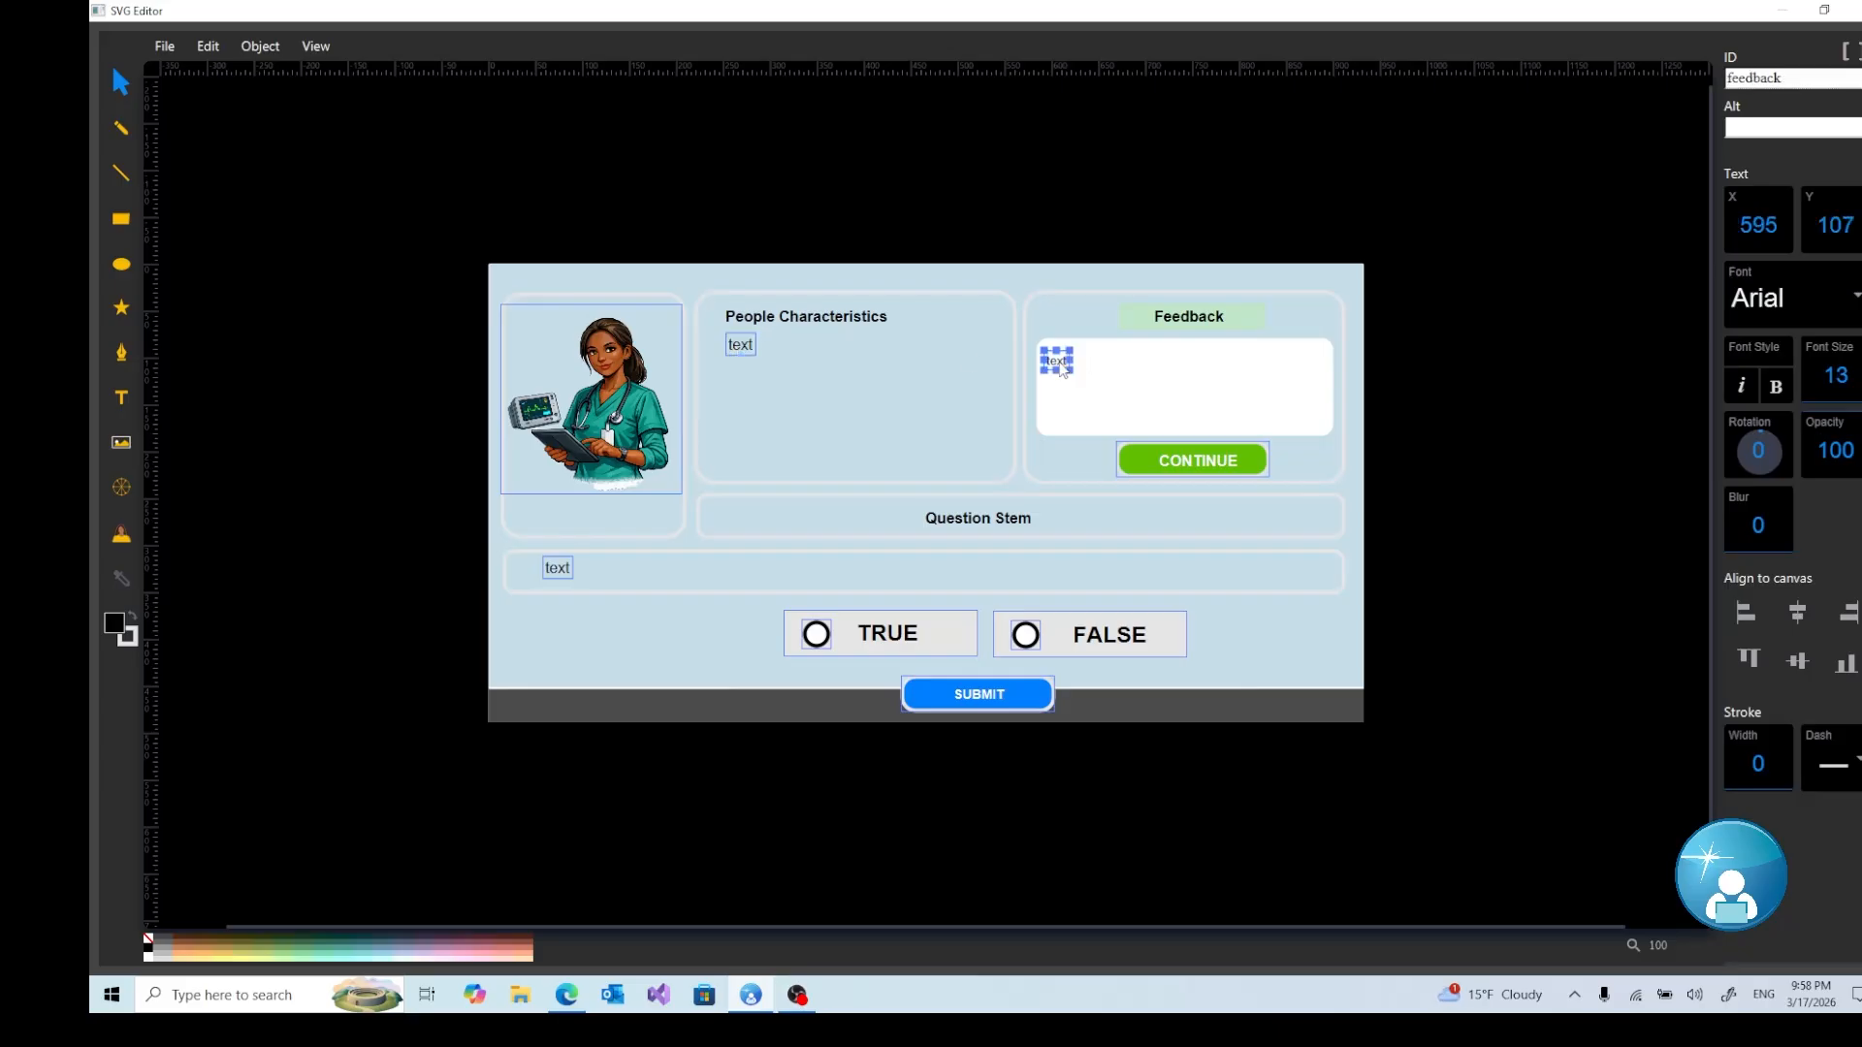
{"action": "left_click", "coordinate": [1185, 462]}
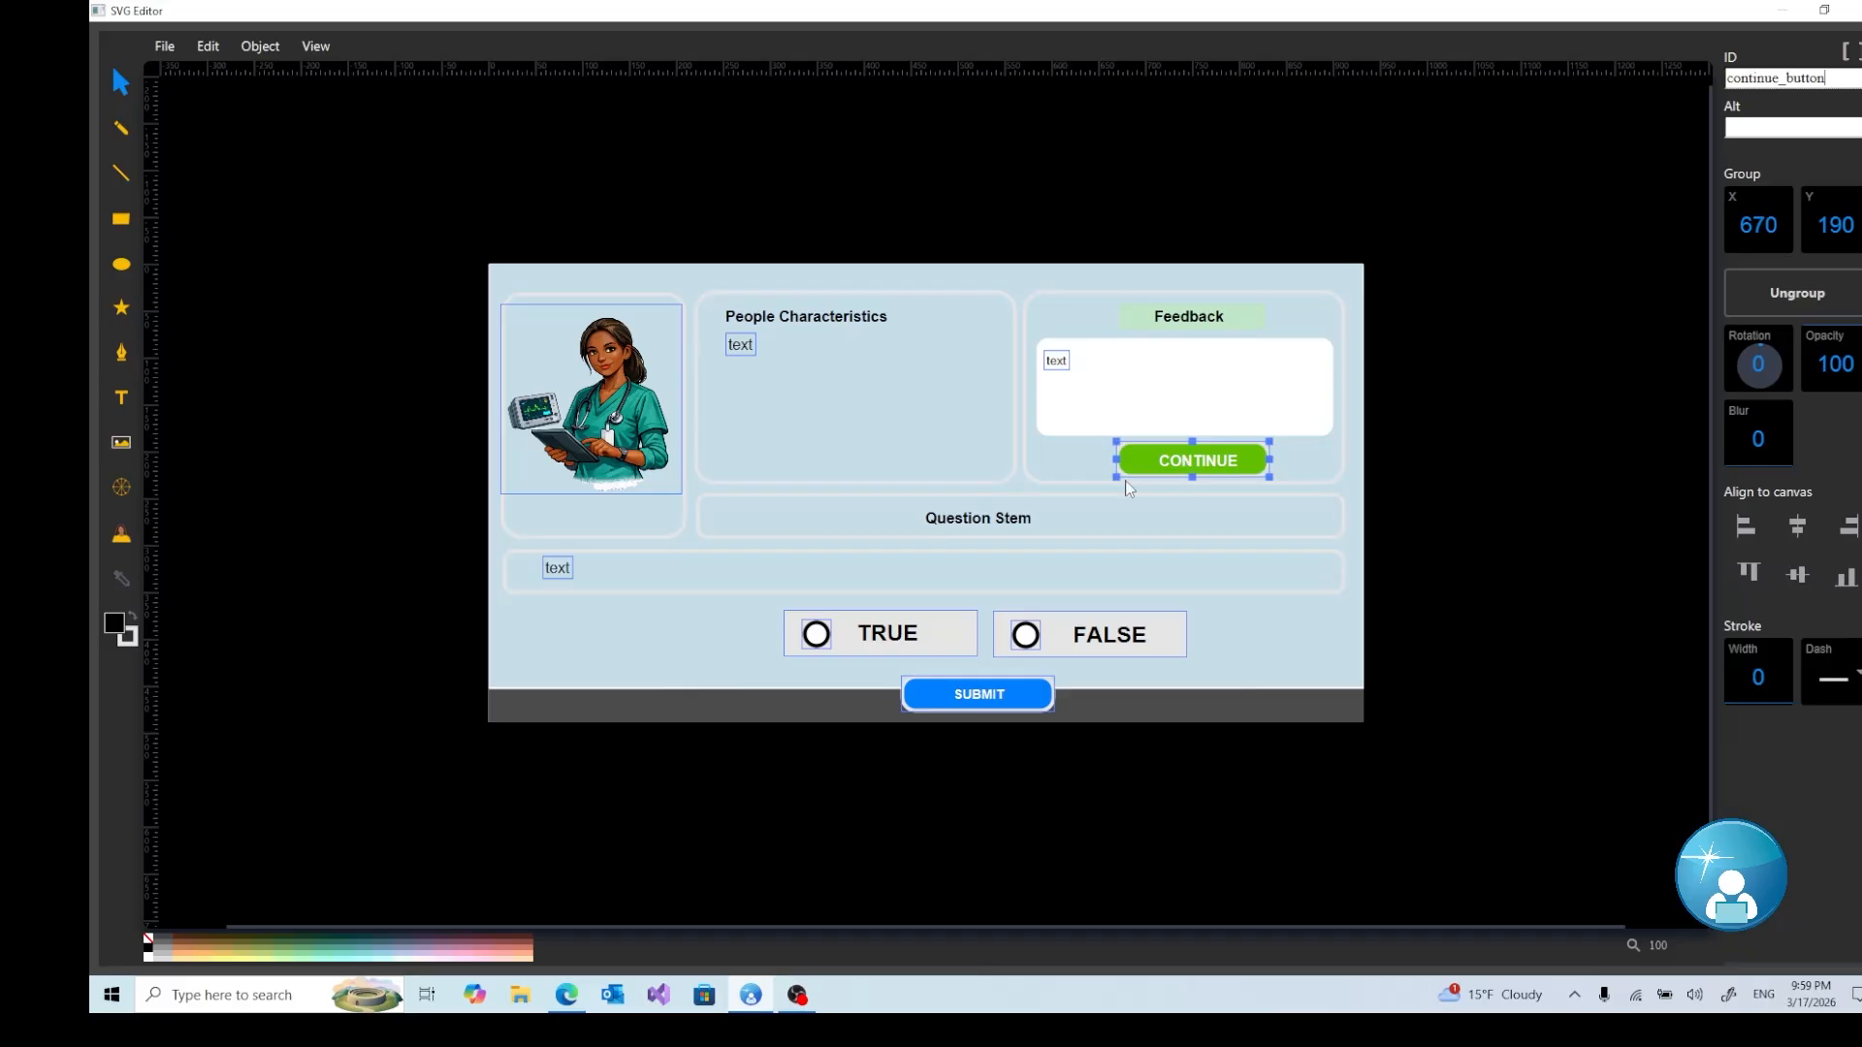
{"action": "left_click", "coordinate": [565, 573]}
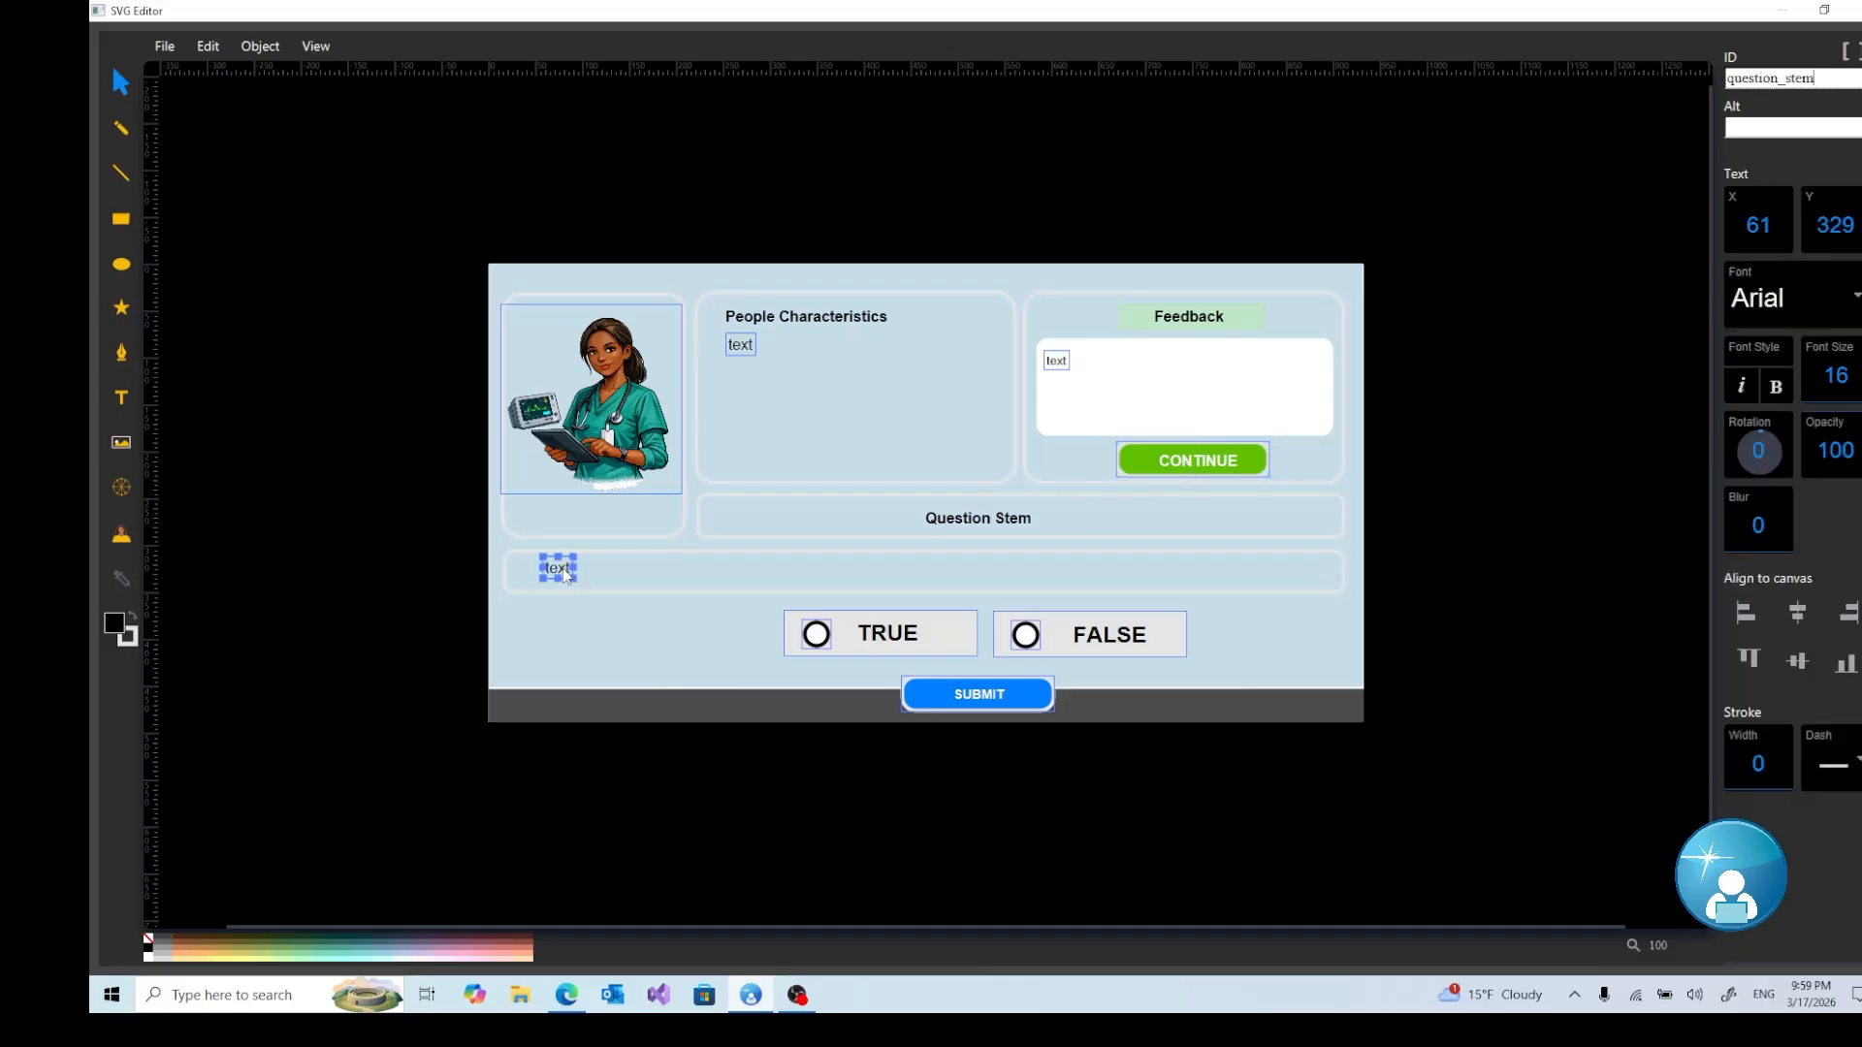
{"action": "left_click", "coordinate": [900, 646]}
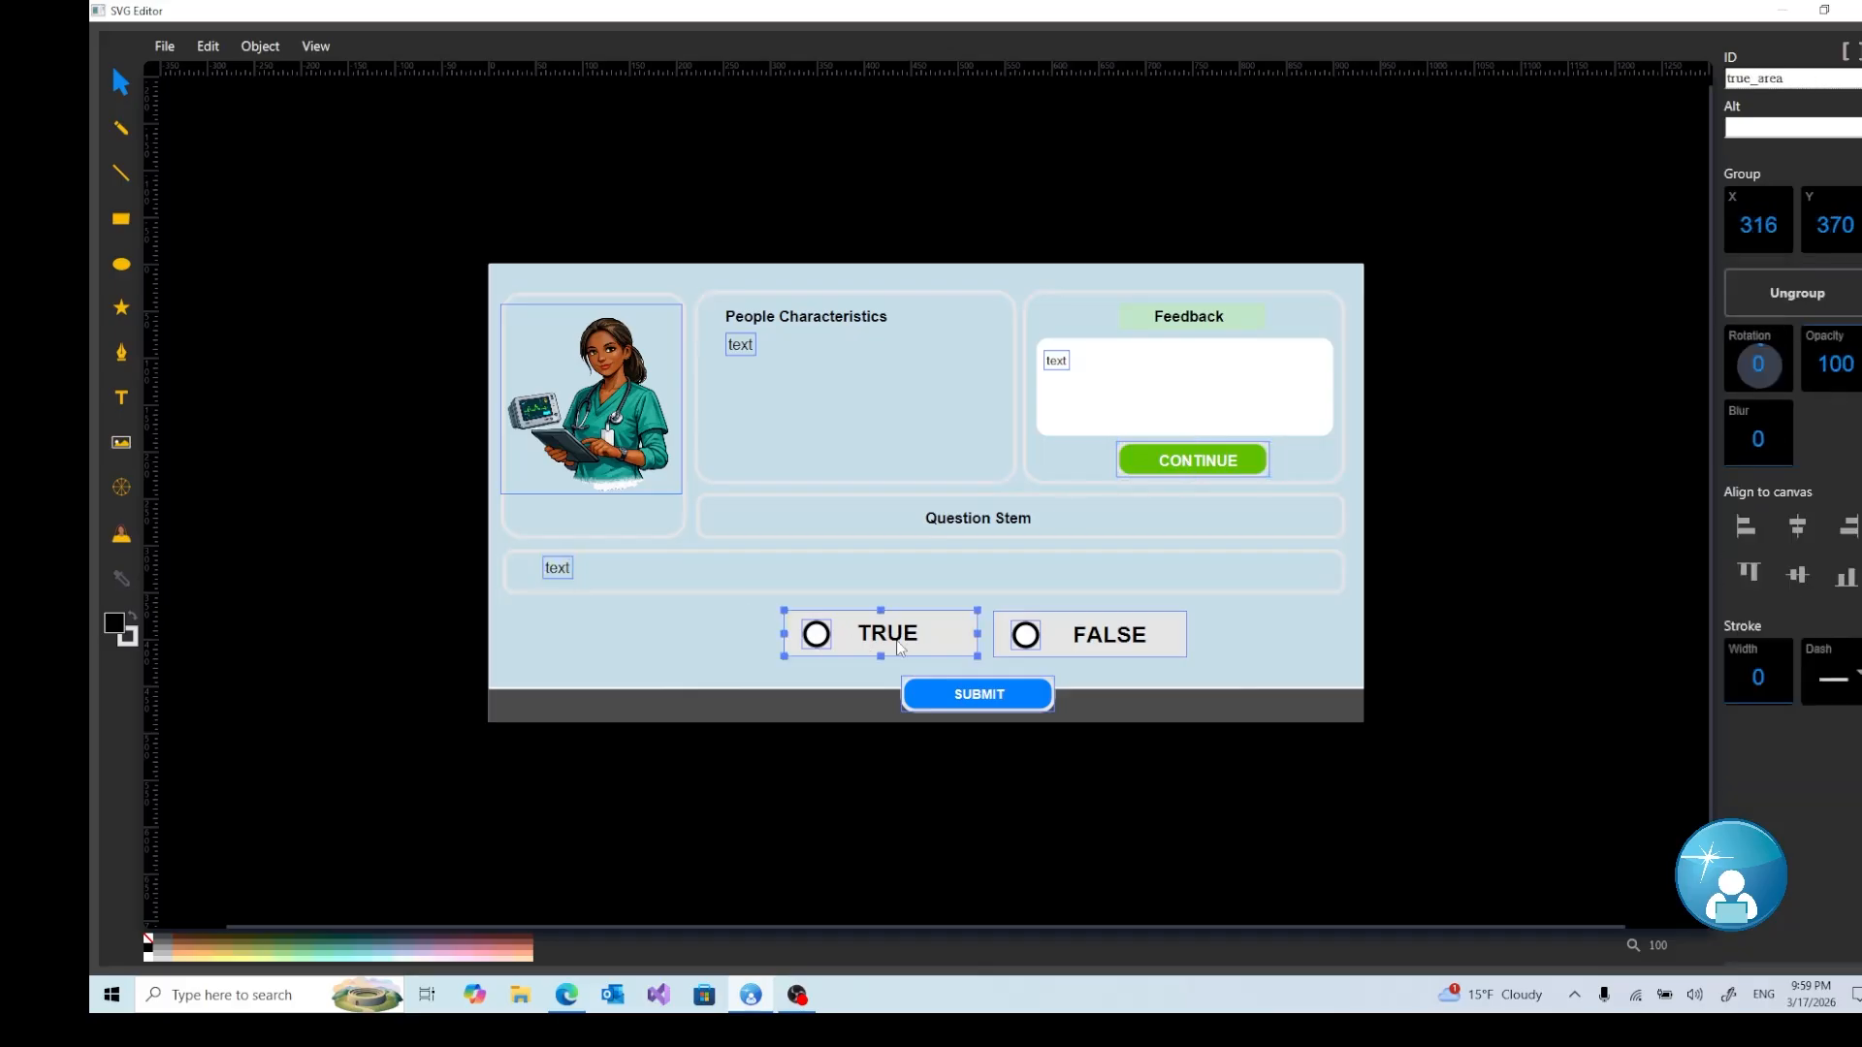
{"action": "left_click", "coordinate": [1120, 641]}
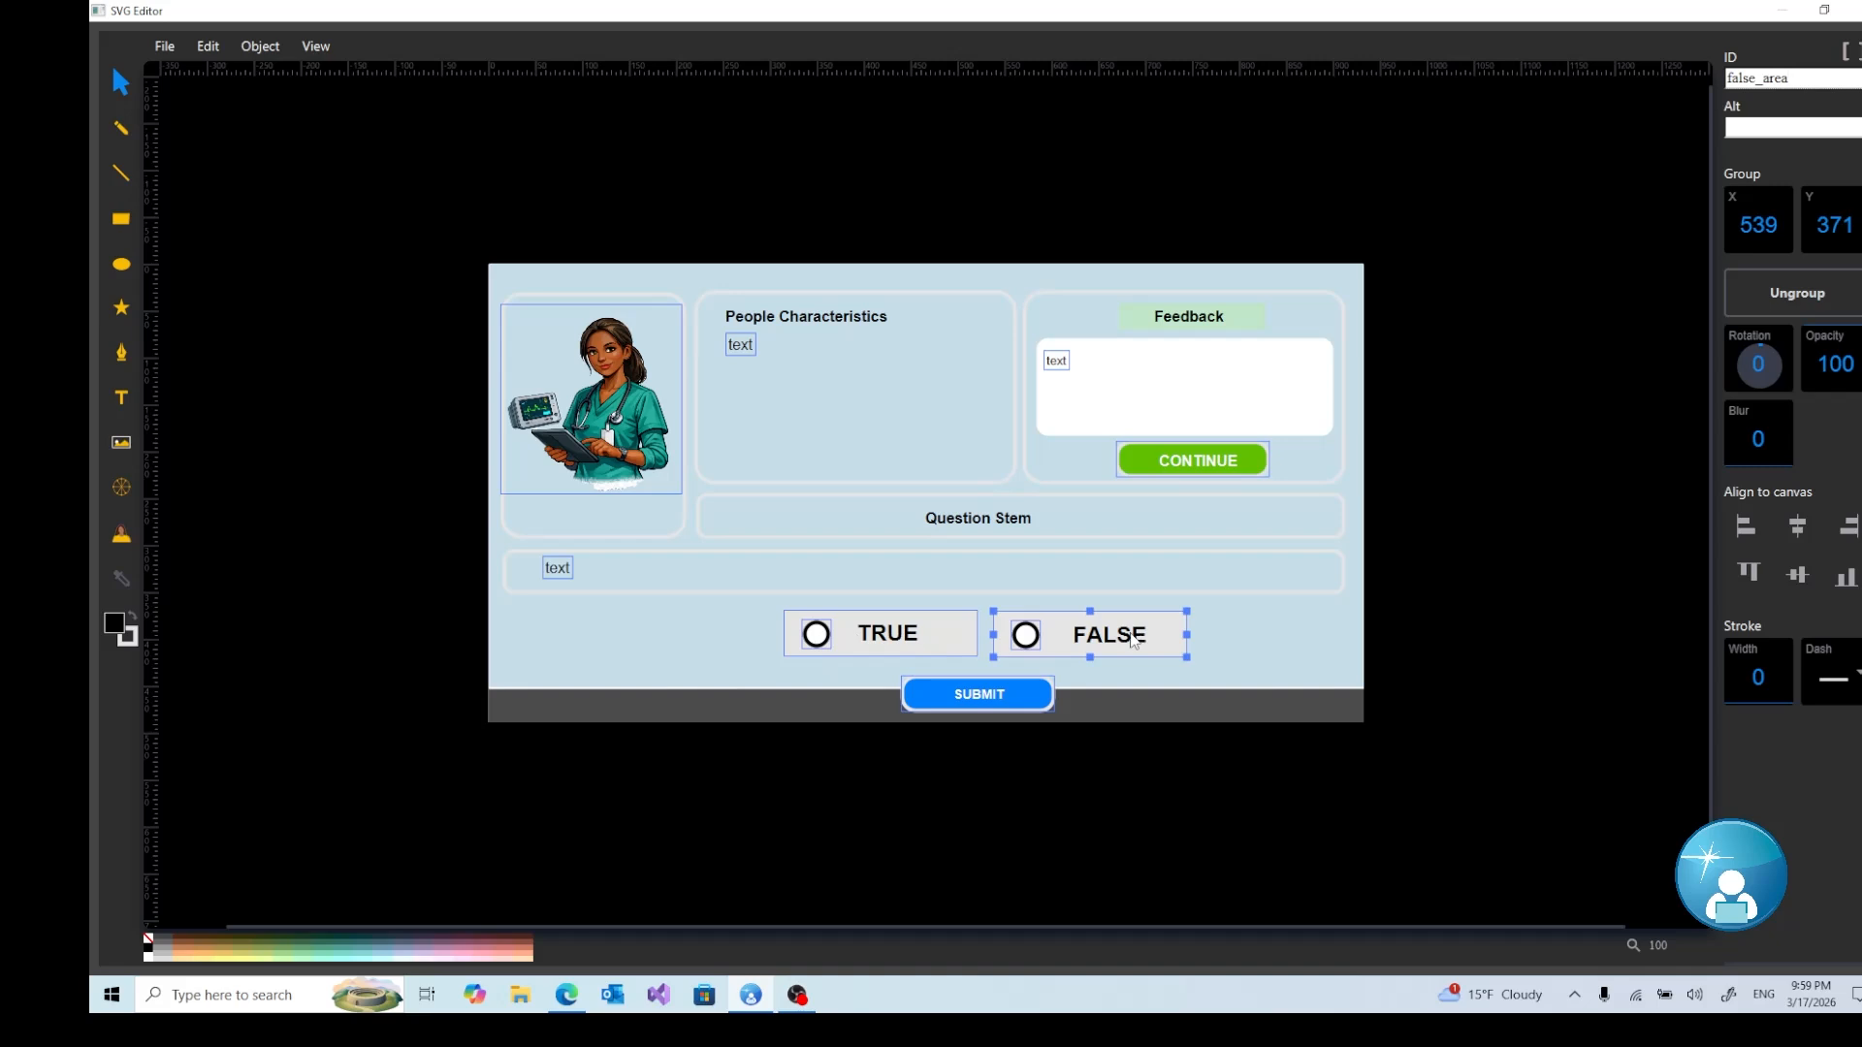
{"action": "left_click", "coordinate": [979, 704]}
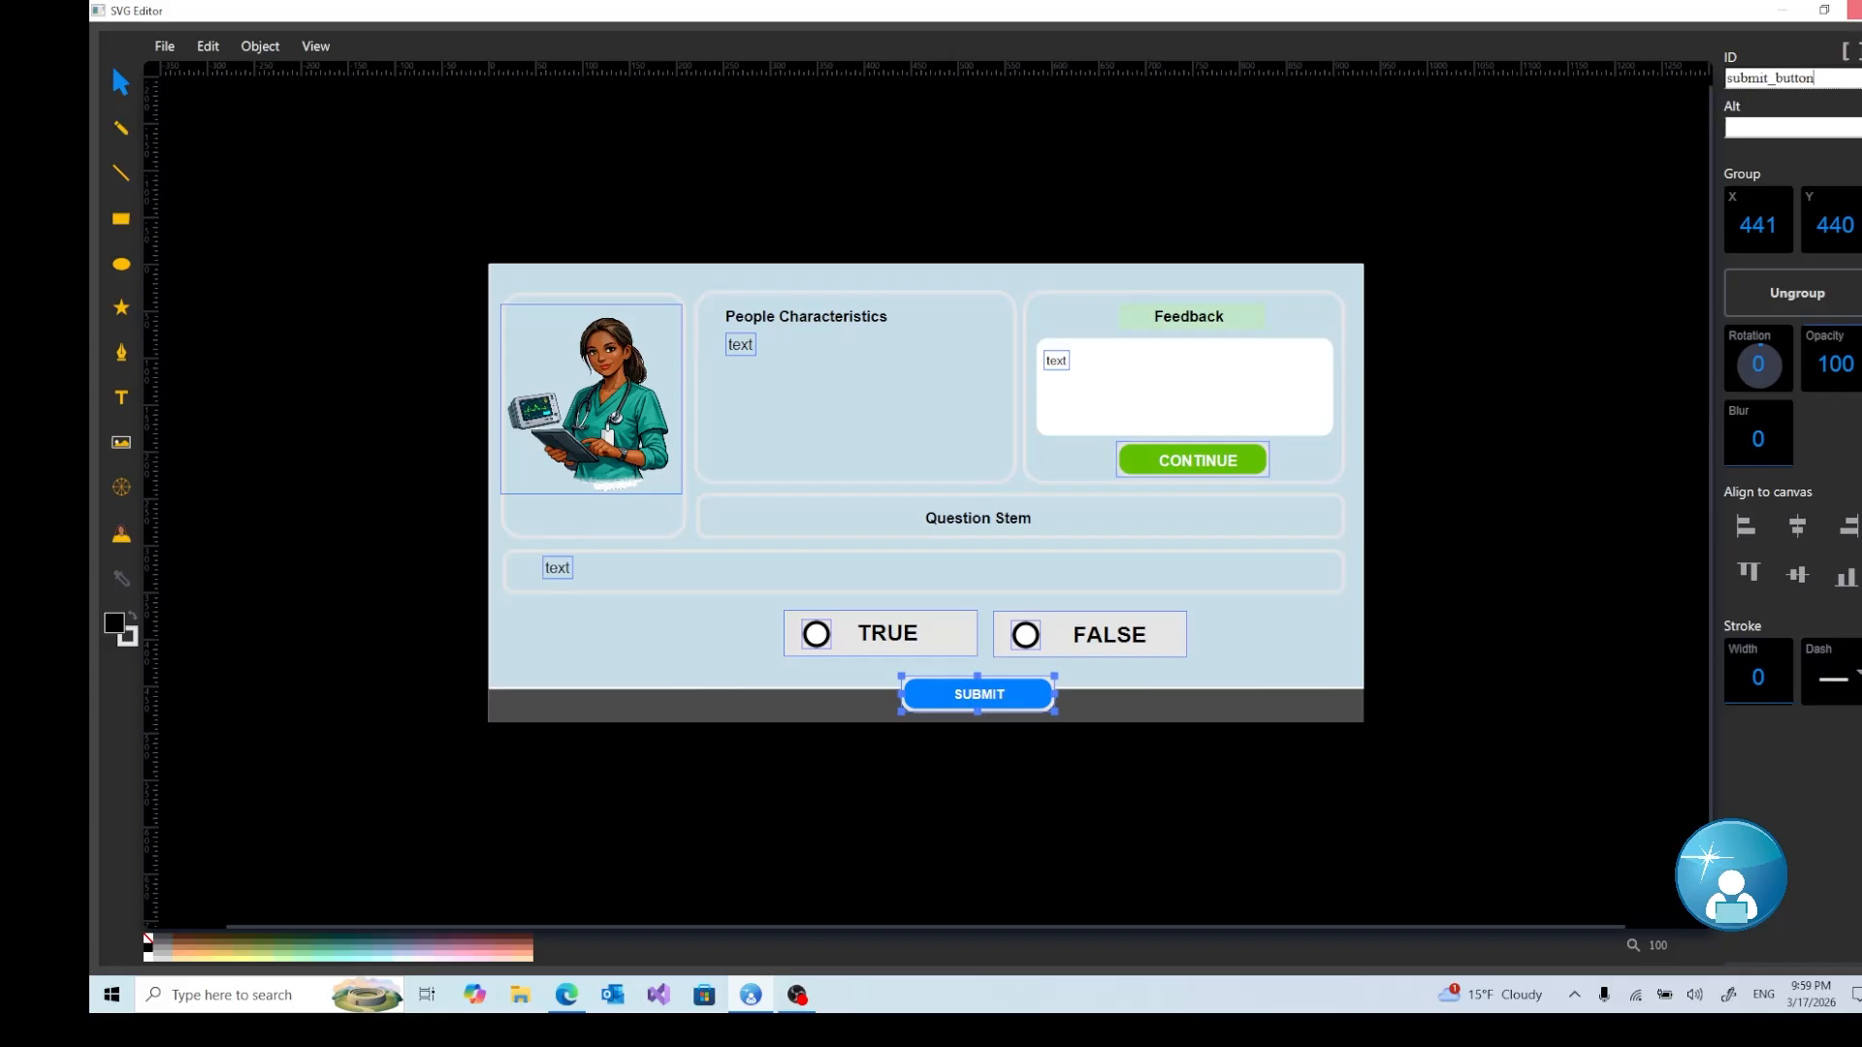
Close the SVG editor to return to the Challenge page, and save the project.
{"action": "left_click", "coordinate": [1854, 10]}
{"action": "left_click", "coordinate": [970, 407]}
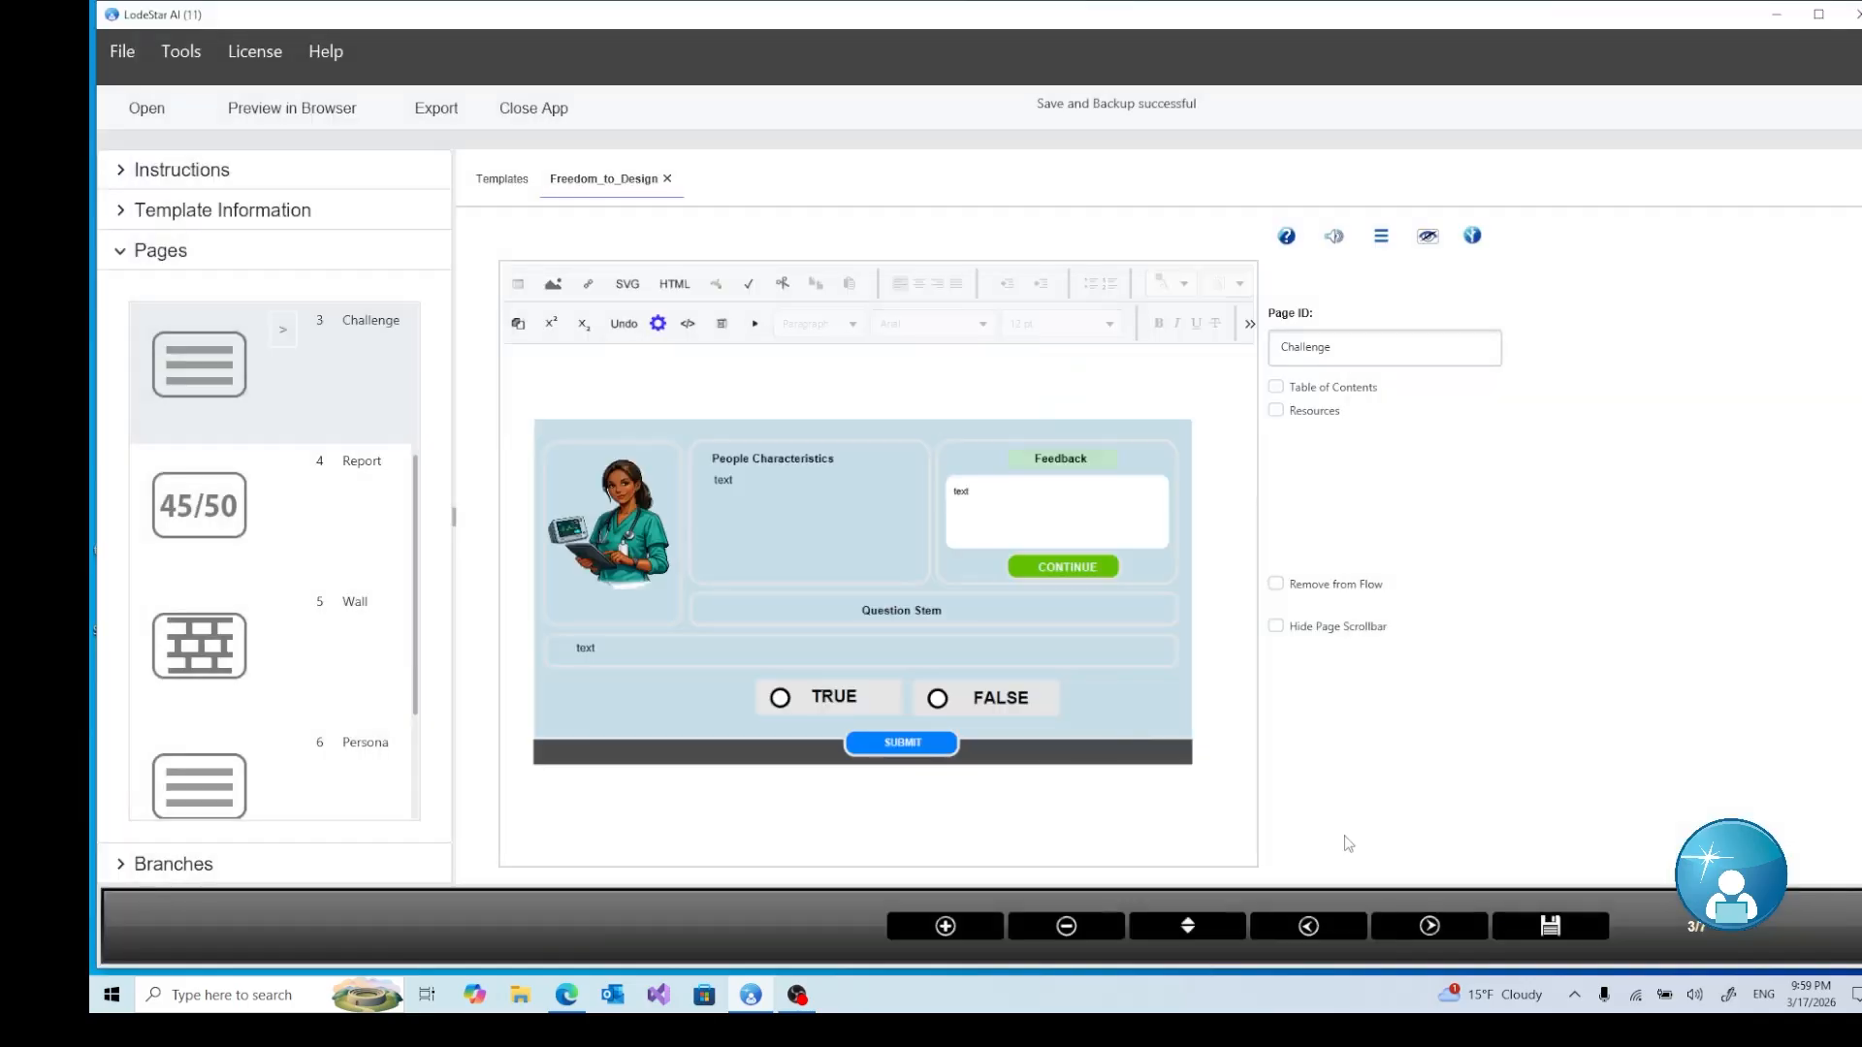
{"action": "left_click", "coordinate": [1551, 937]}
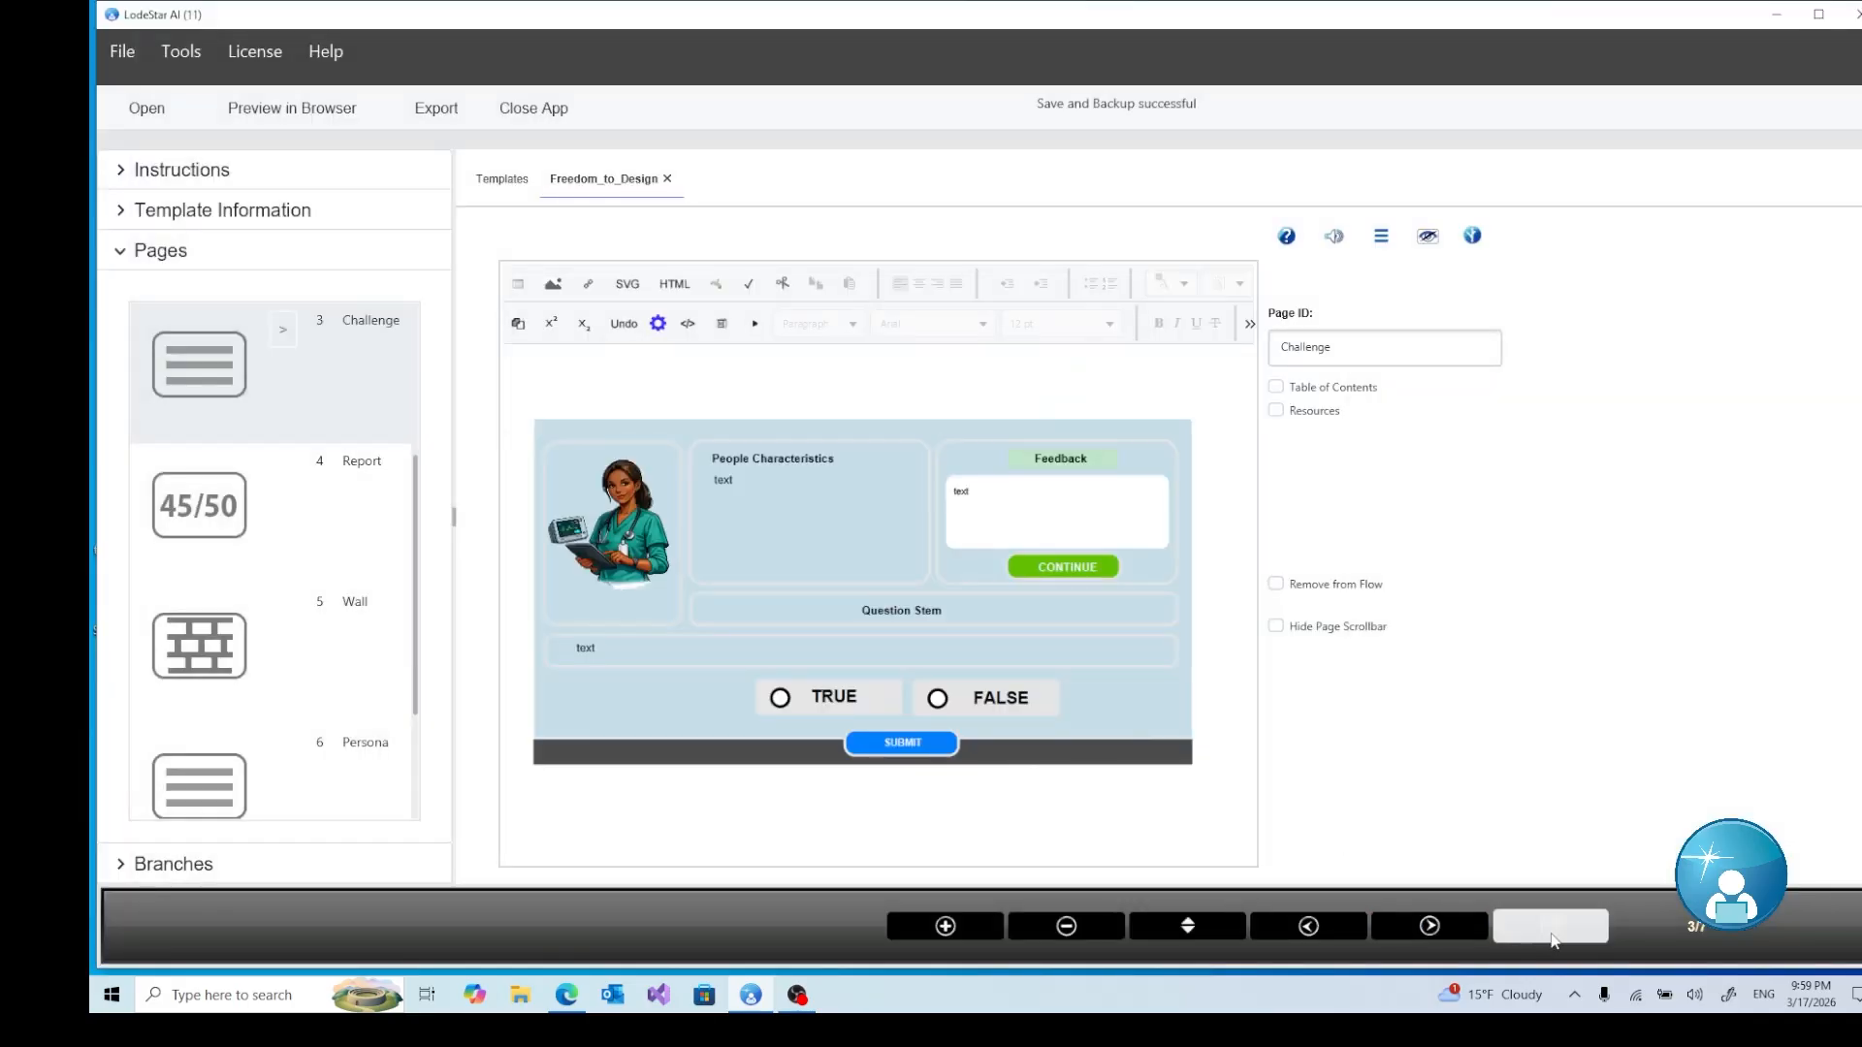